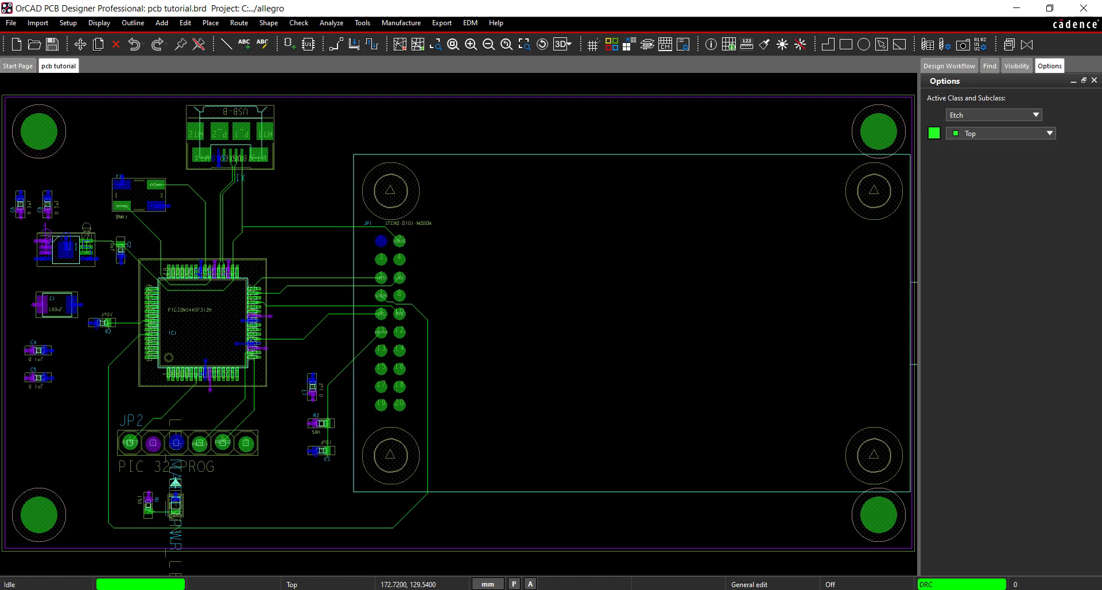
Clear all net colour overrides (3.3V purple, Gnd blue) in the Colors dialog's Nets tab
{"action": "left_click", "coordinate": [611, 49]}
{"action": "left_click", "coordinate": [558, 207]}
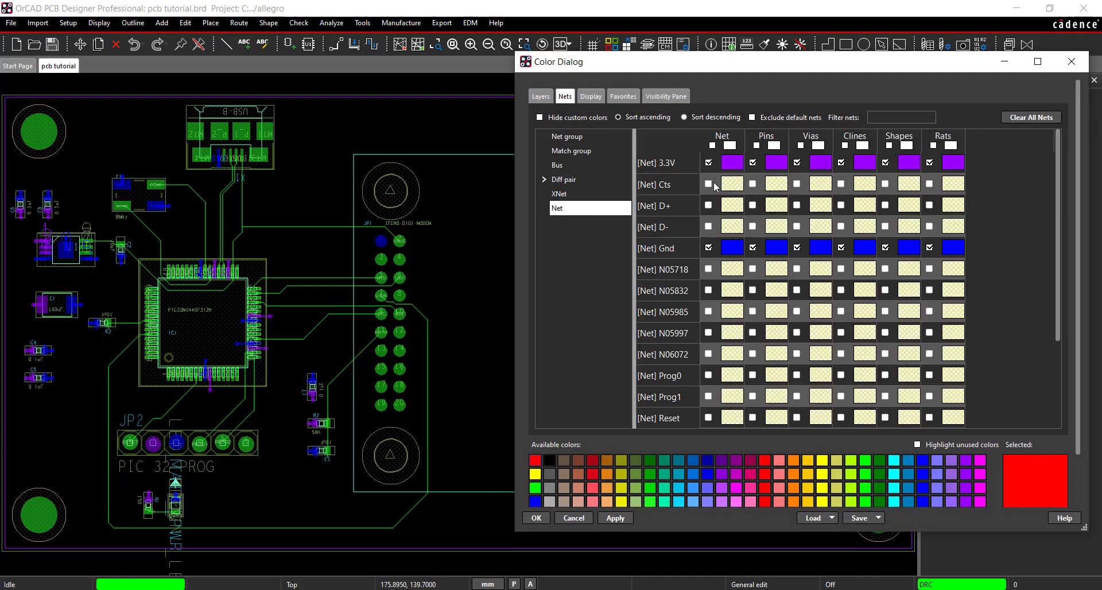
{"action": "left_click", "coordinate": [1041, 121]}
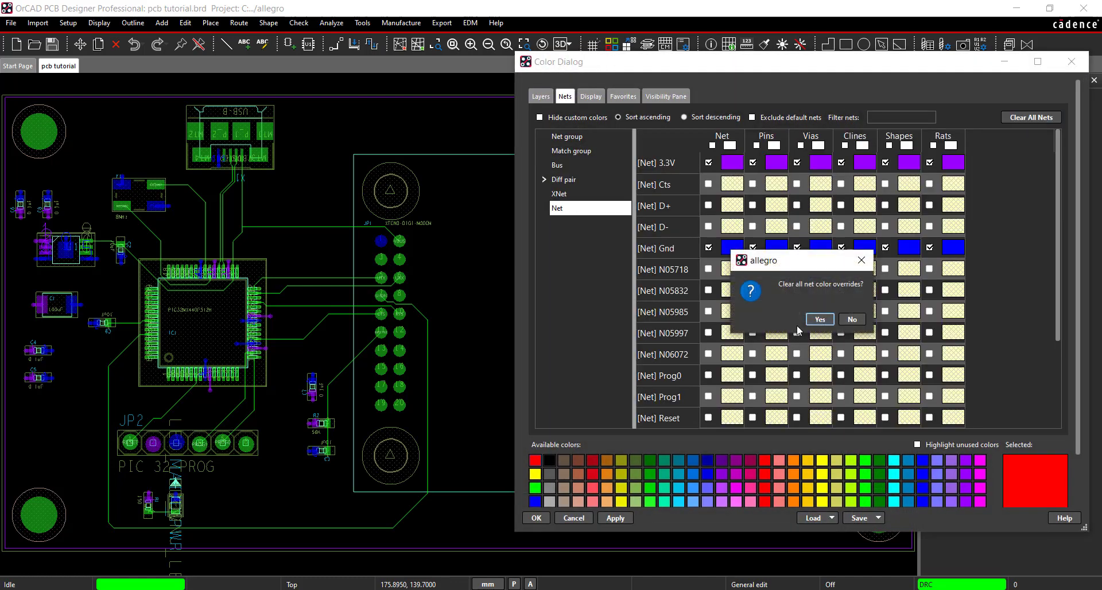
{"action": "left_click", "coordinate": [820, 321]}
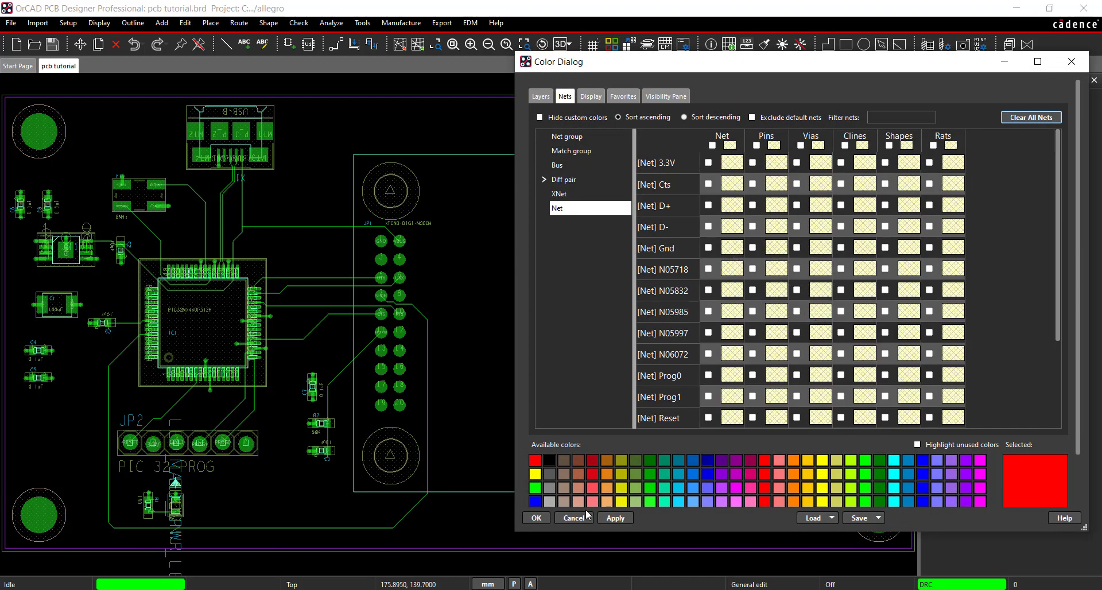
{"action": "left_click", "coordinate": [538, 518]}
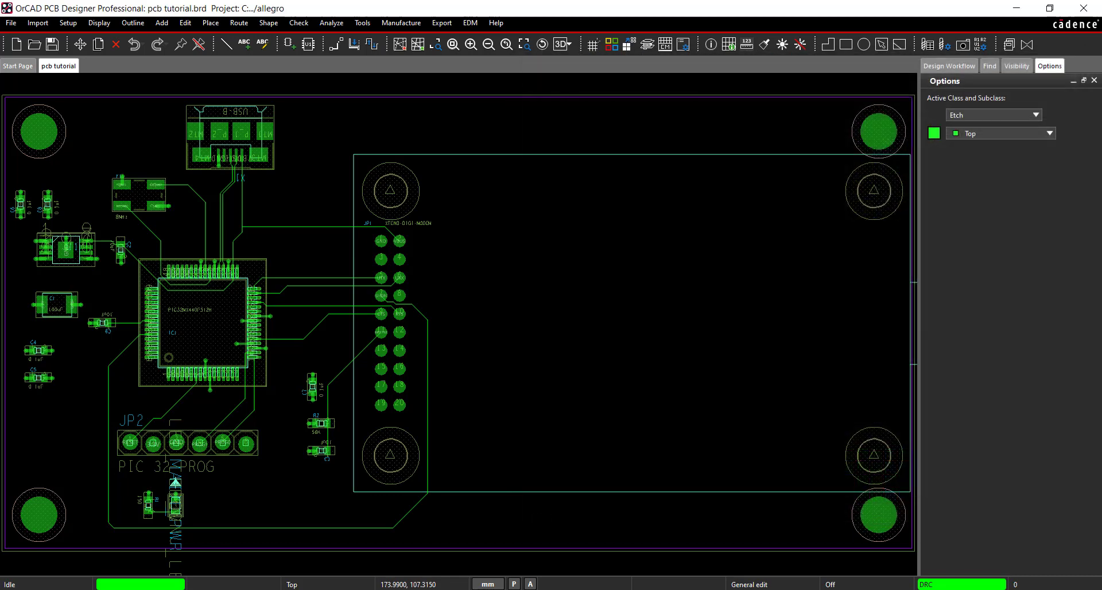
Switch to General Edit mode, turn all layers visible and make all objects selectable
{"action": "left_click", "coordinate": [75, 23]}
{"action": "mouse_move", "coordinate": [89, 40]}
{"action": "left_click", "coordinate": [262, 37]}
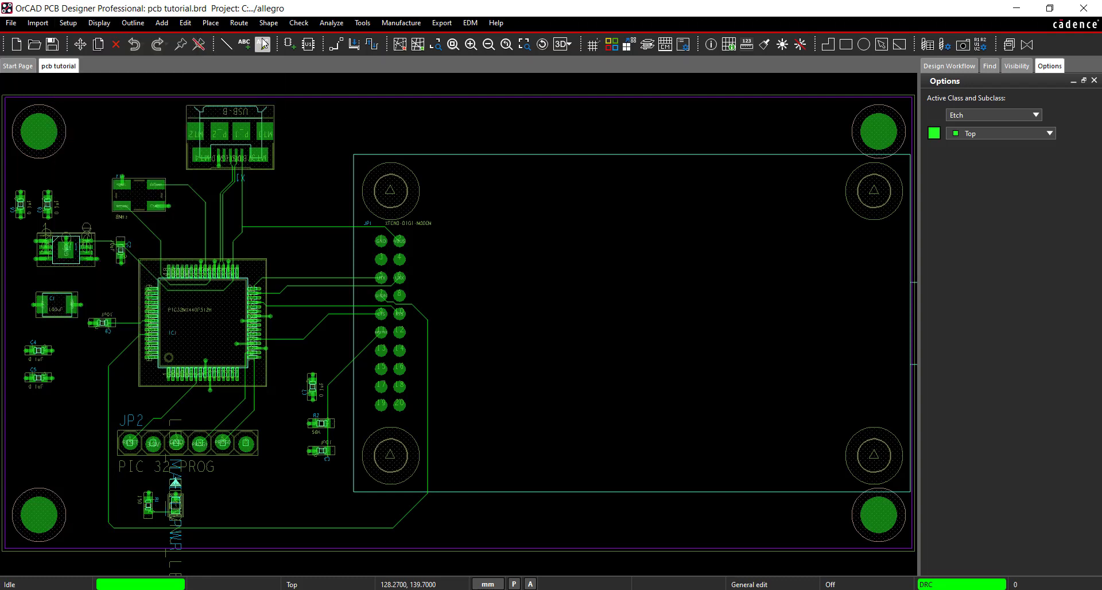
{"action": "left_click", "coordinate": [492, 49]}
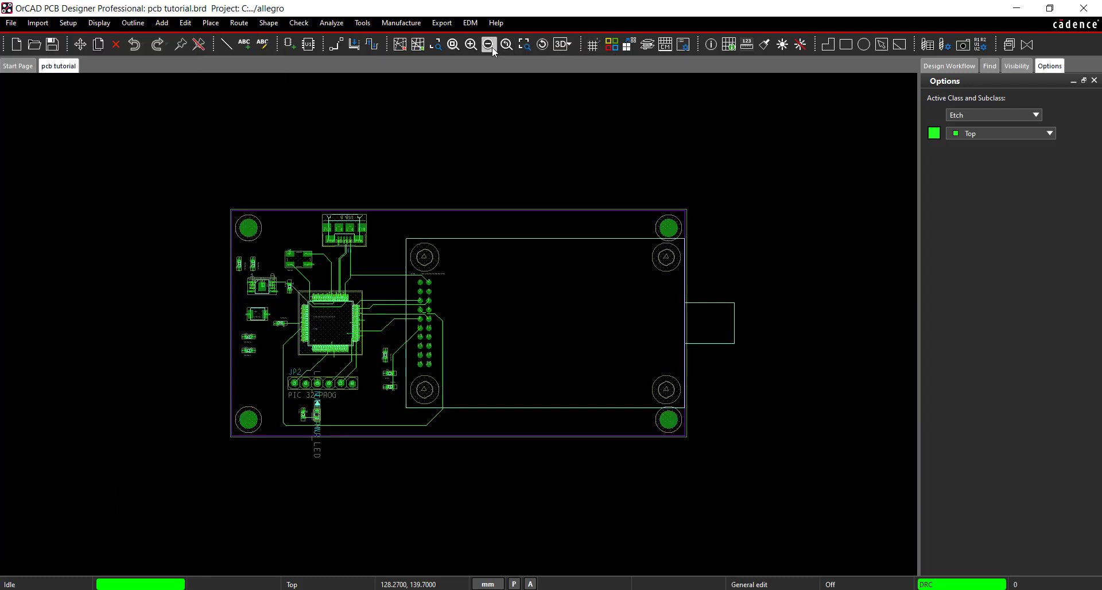
{"action": "left_click", "coordinate": [492, 49]}
{"action": "left_click", "coordinate": [1017, 66]}
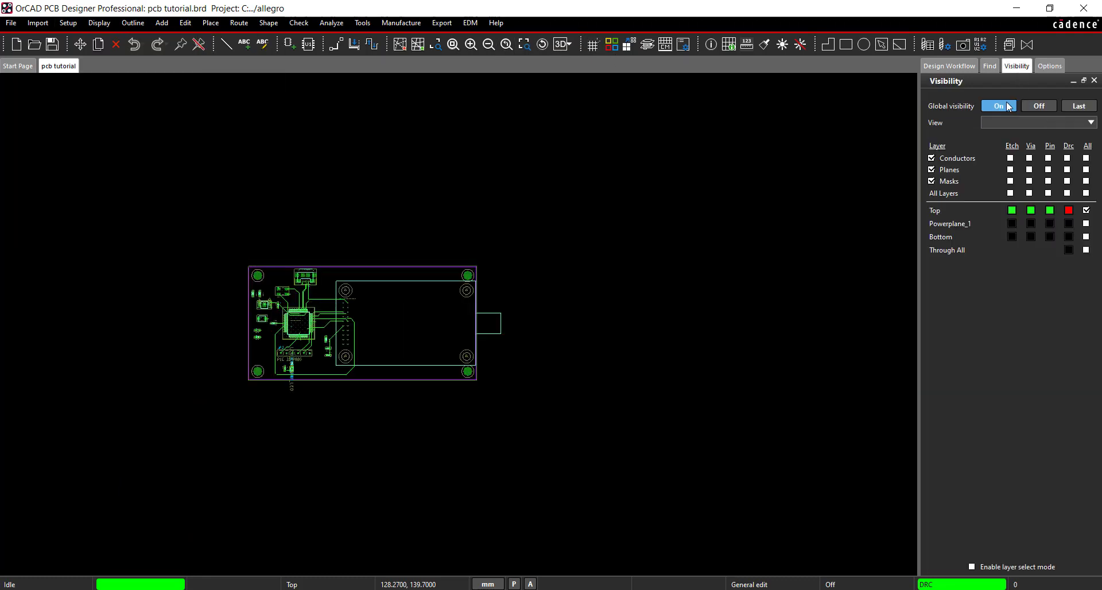
{"action": "left_click", "coordinate": [1000, 105]}
{"action": "left_click", "coordinate": [995, 67]}
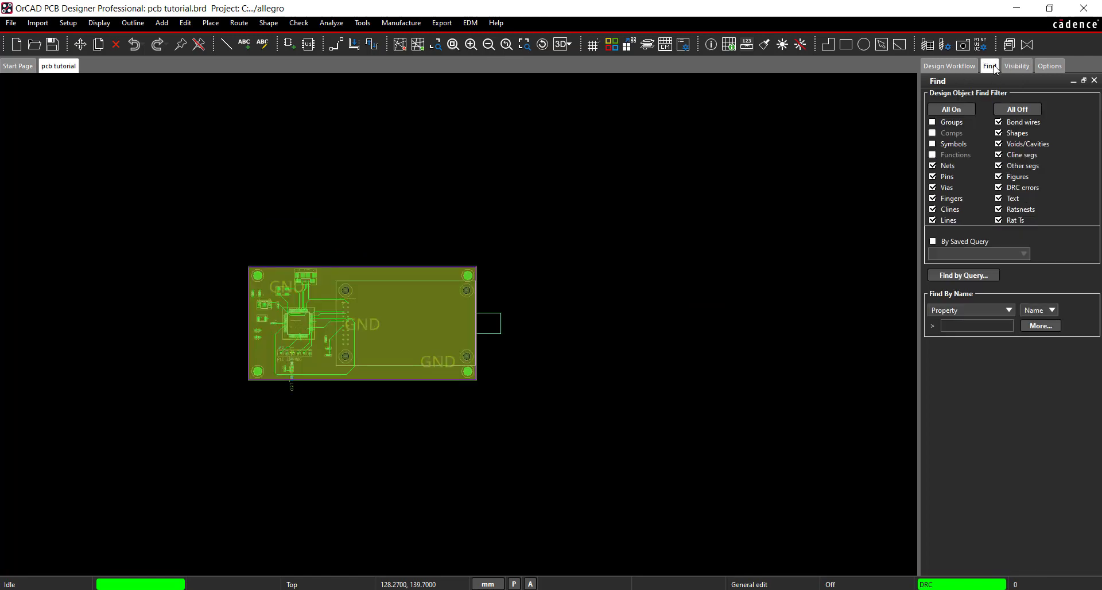
{"action": "left_click", "coordinate": [963, 108]}
Window-select the whole board and move it up and to the right
{"action": "left_click", "coordinate": [489, 44]}
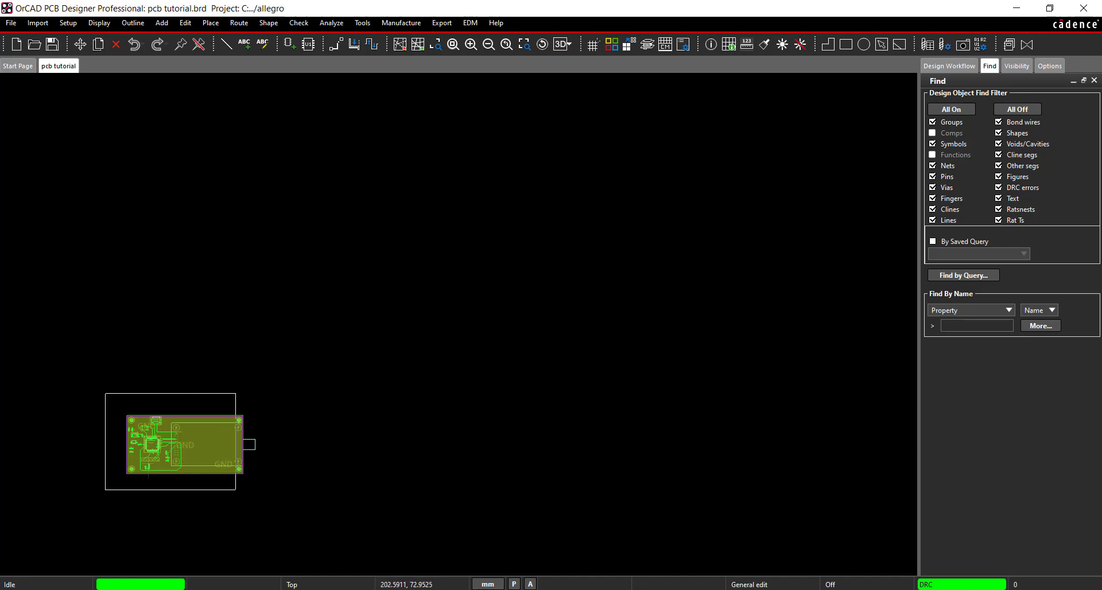
{"action": "left_click_drag", "start_coordinate": [235, 489], "coordinate": [277, 487]}
{"action": "left_click", "coordinate": [81, 44]}
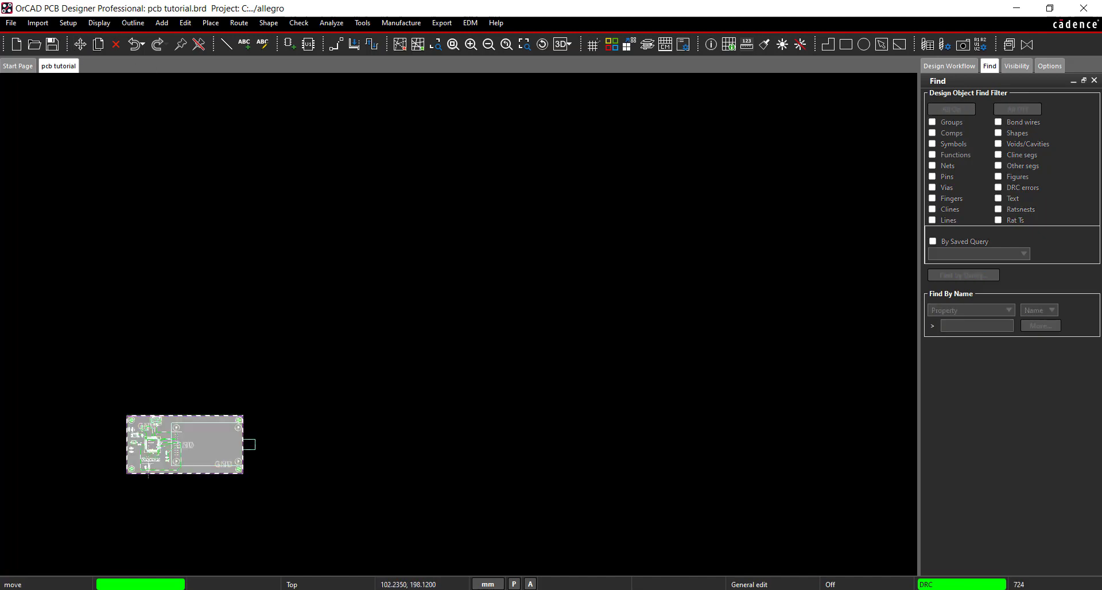
{"action": "left_click", "coordinate": [155, 439]}
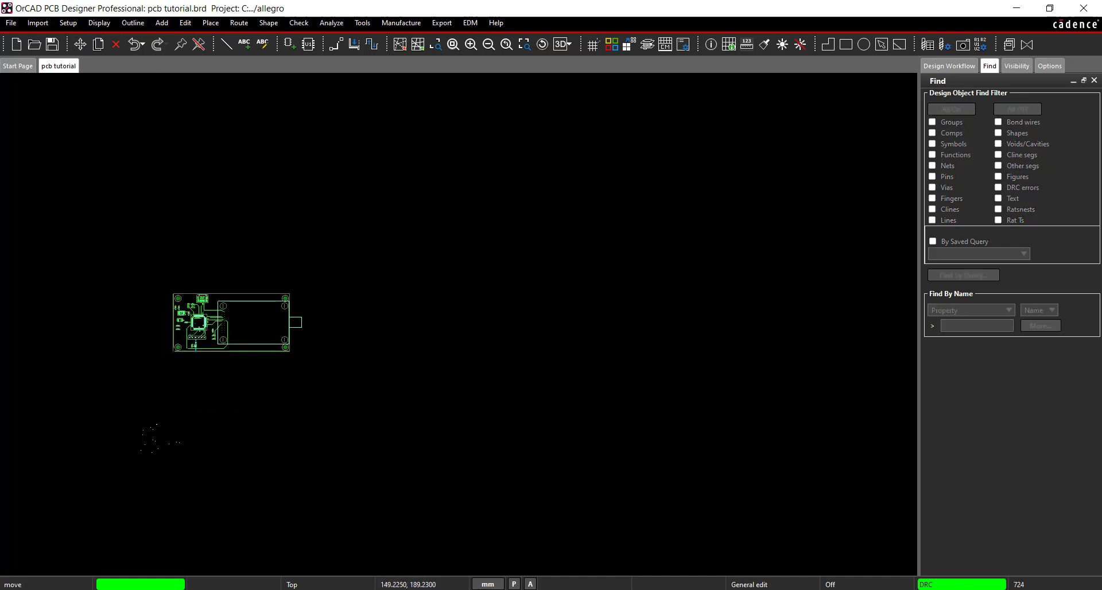
Snap the design origin to the board outline's lower-left corner, making it 0.0000, 0.0000
{"action": "left_click", "coordinate": [77, 23]}
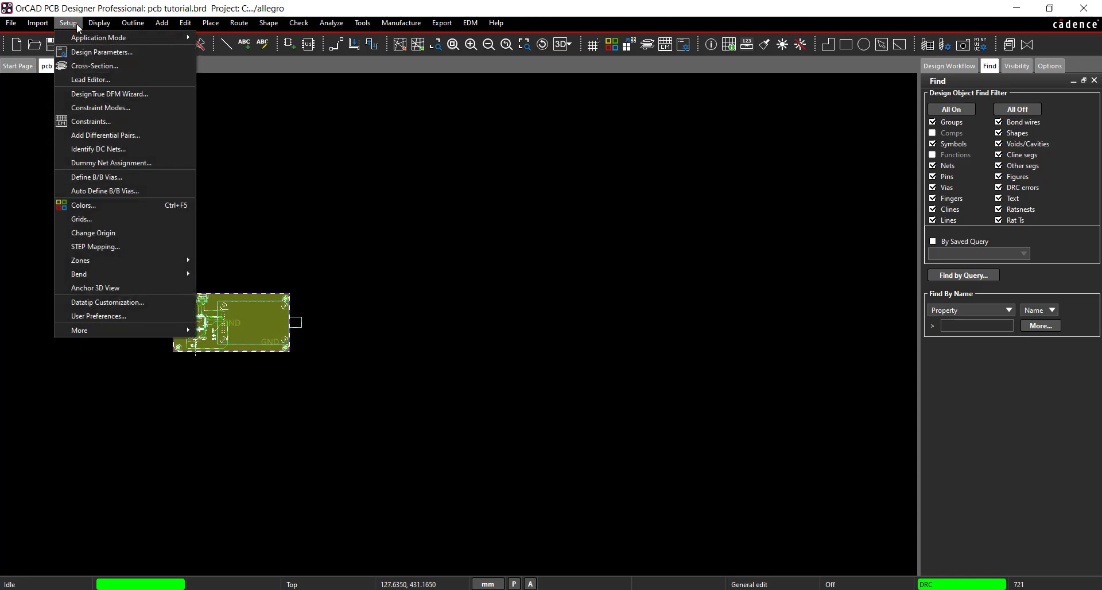
{"action": "left_click", "coordinate": [436, 44]}
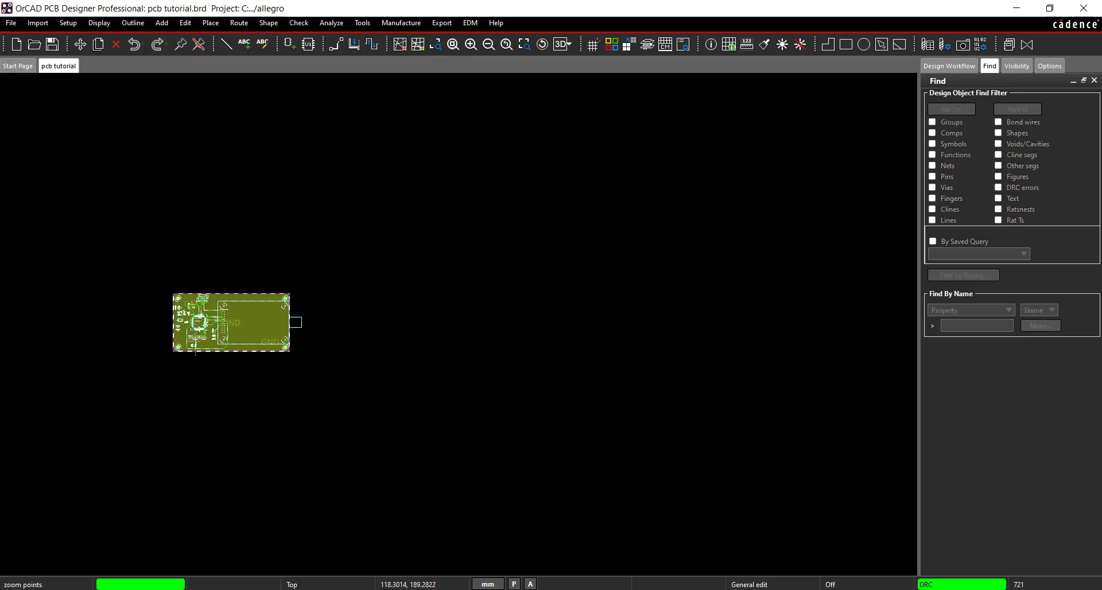
{"action": "left_click_drag", "start_coordinate": [150, 339], "coordinate": [200, 369]}
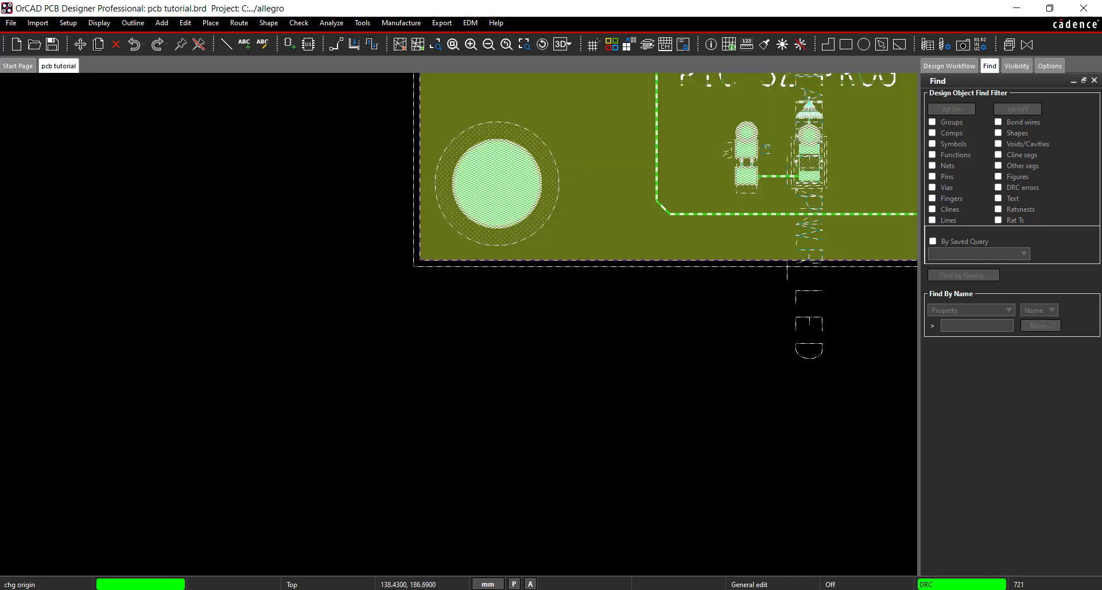
{"action": "right_click", "coordinate": [413, 272]}
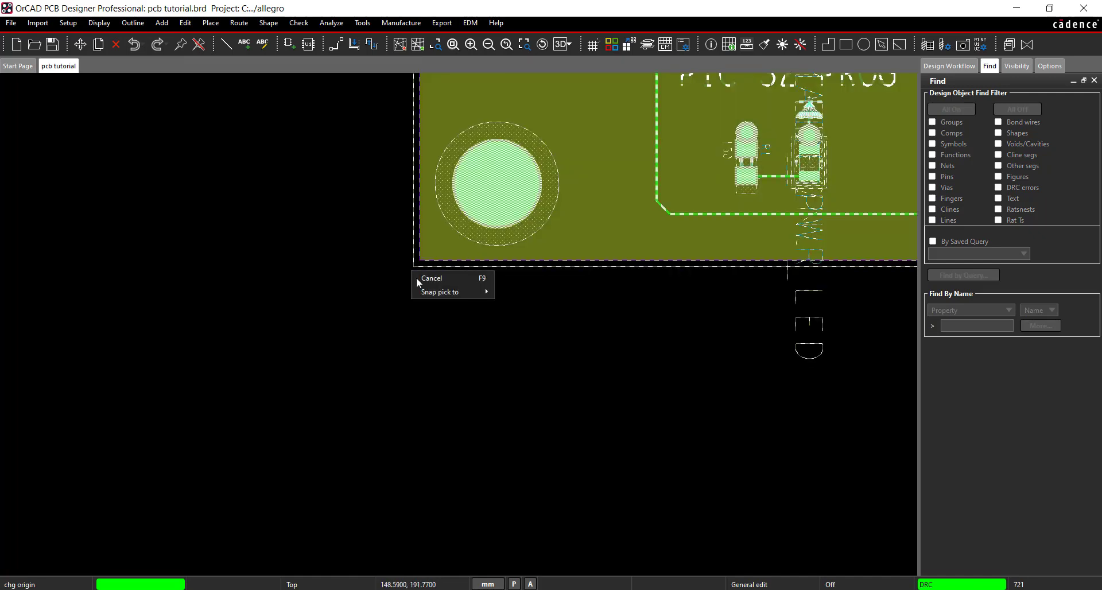
{"action": "mouse_move", "coordinate": [489, 293]}
{"action": "left_click", "coordinate": [541, 304]}
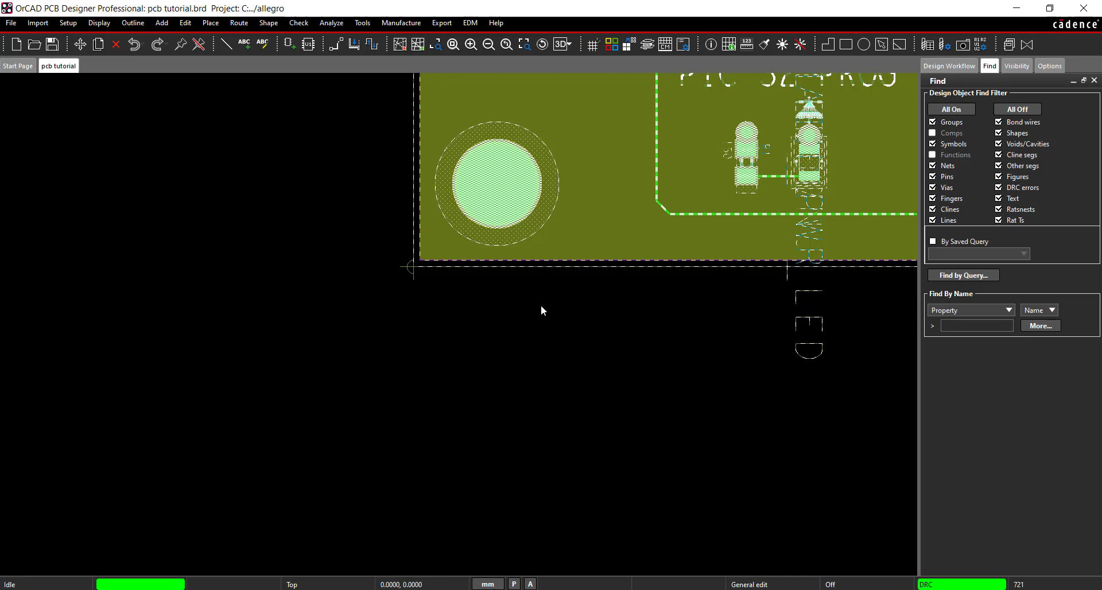
{"action": "left_click", "coordinate": [489, 44]}
Place the ASIZEH library format symbol around the board using manual component placement
{"action": "left_click", "coordinate": [211, 23]}
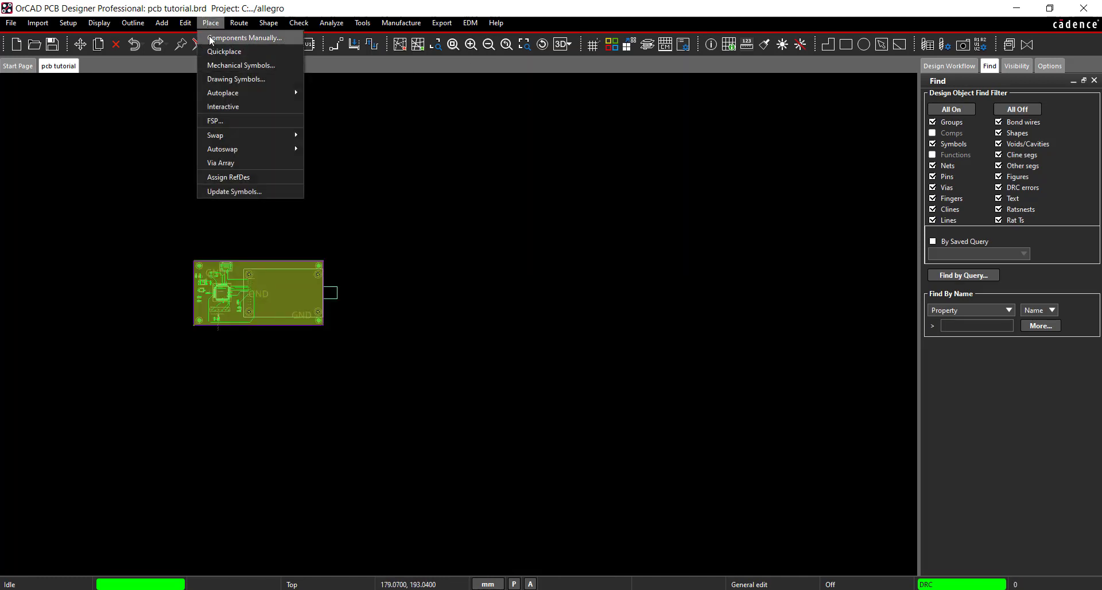
{"action": "left_click", "coordinate": [211, 38]}
{"action": "left_click", "coordinate": [827, 85]}
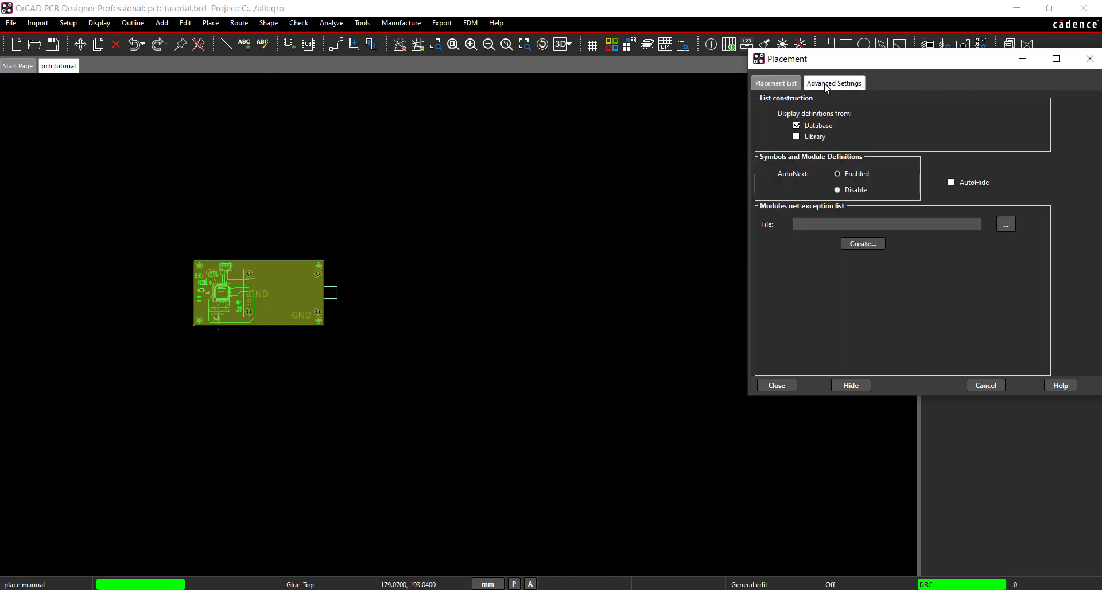
{"action": "left_click", "coordinate": [797, 136]}
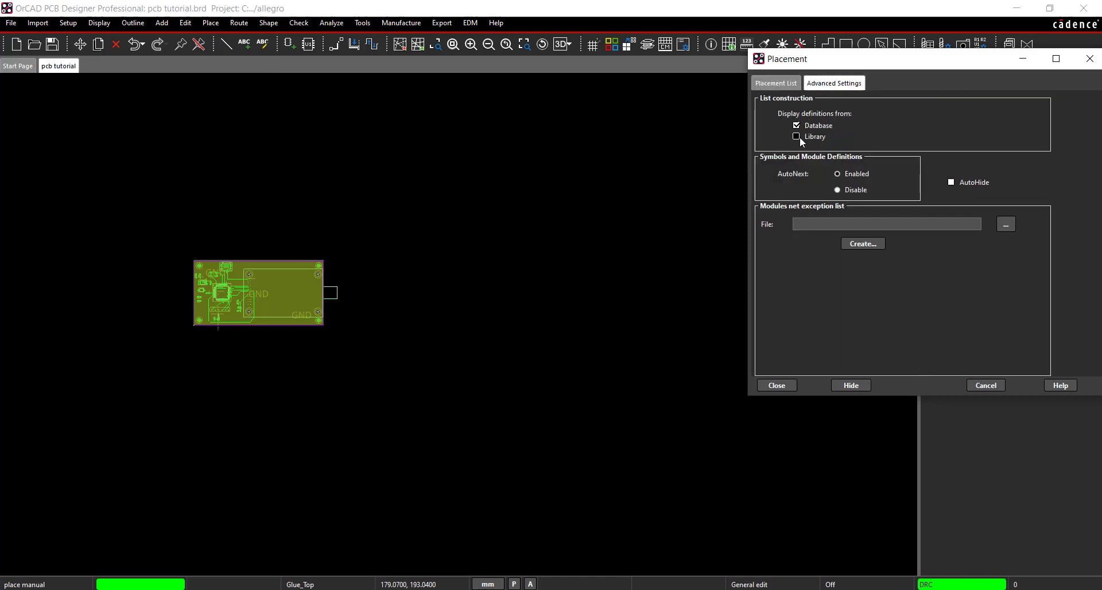
{"action": "left_click", "coordinate": [785, 86]}
{"action": "left_click", "coordinate": [779, 109]}
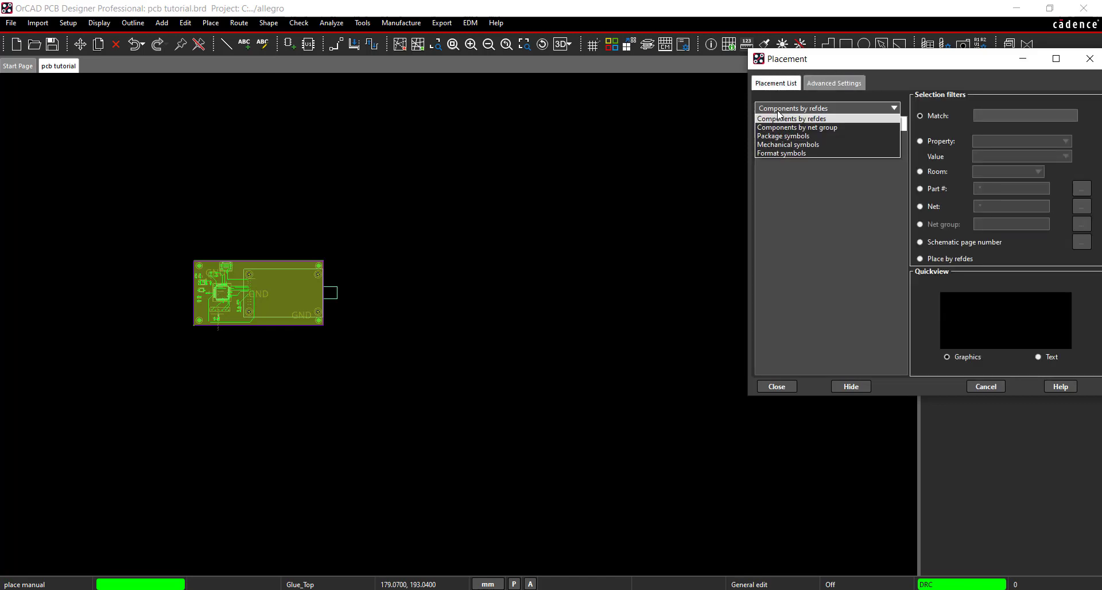
{"action": "left_click", "coordinate": [780, 154]}
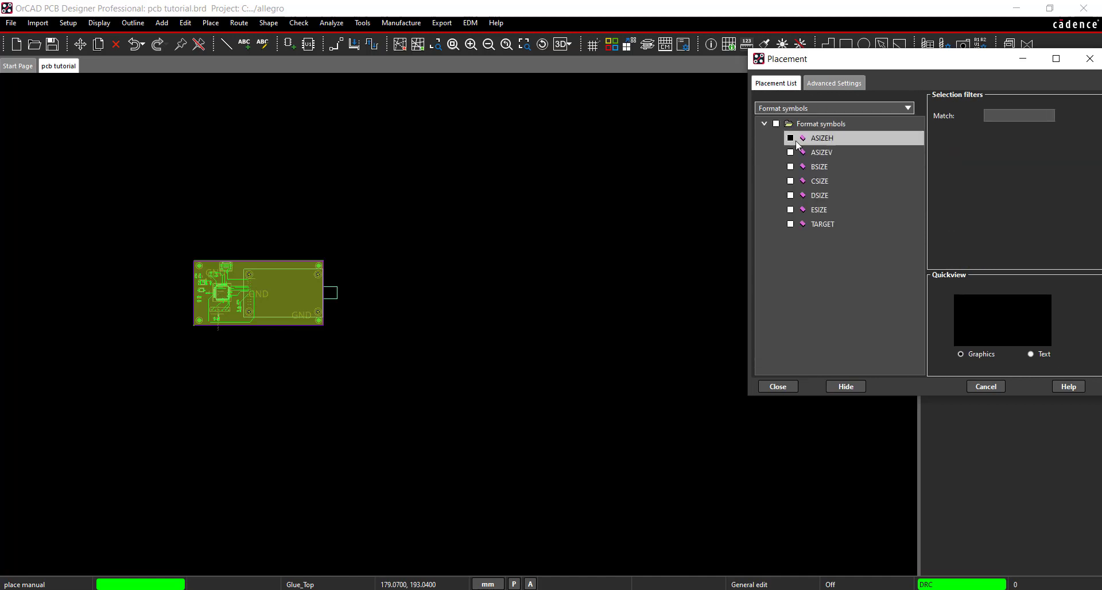
{"action": "left_click", "coordinate": [789, 140]}
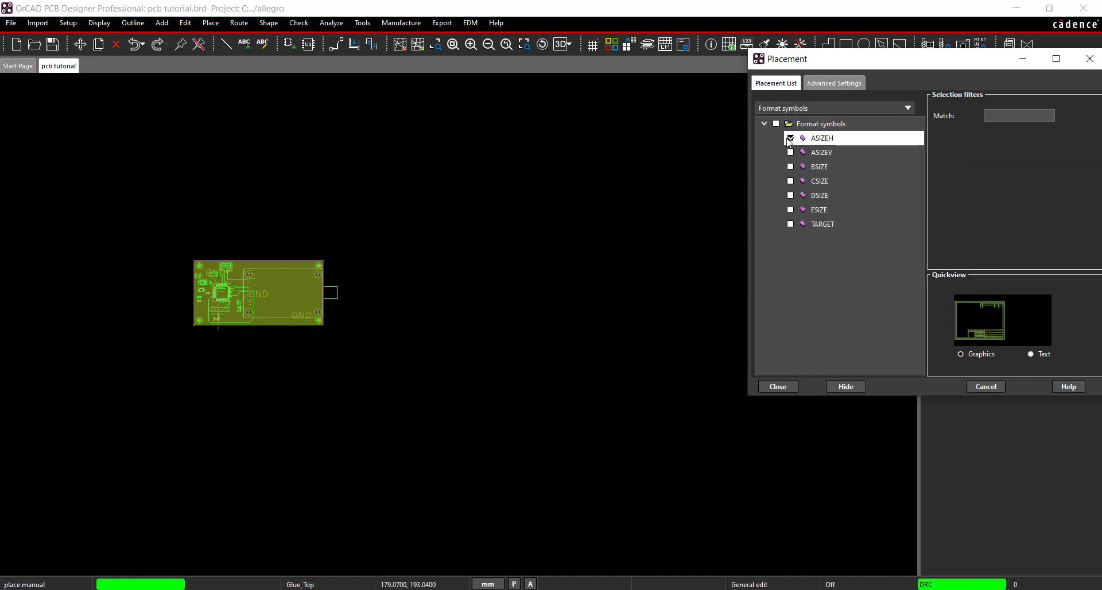
{"action": "left_click", "coordinate": [163, 435]}
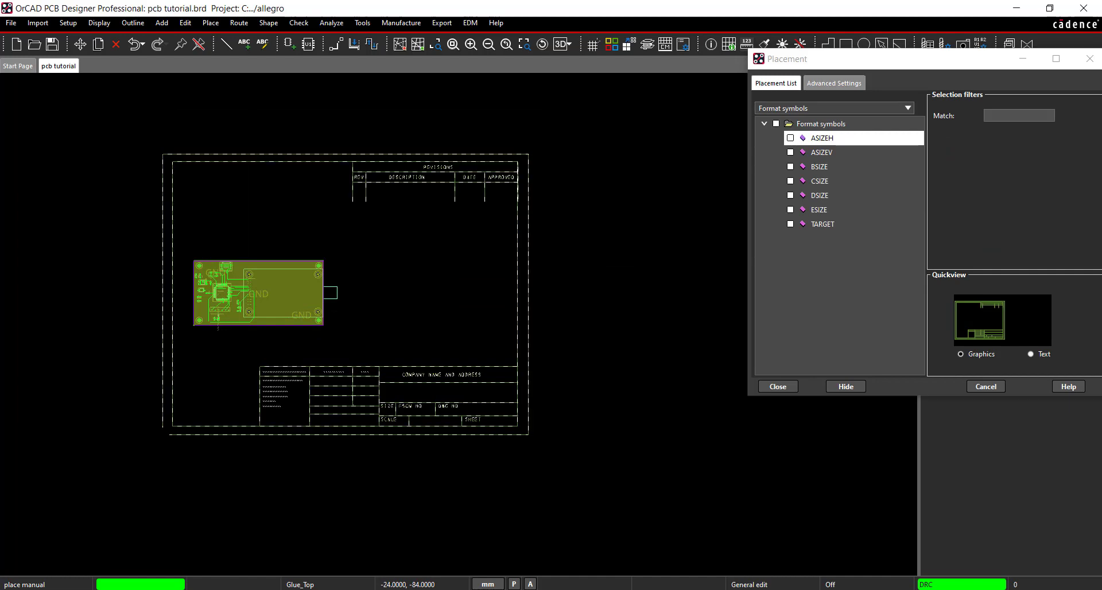
{"action": "left_click", "coordinate": [778, 386]}
Zoom to the title block and set new text to Drawing Format/Title_Block, text block 6
{"action": "left_click", "coordinate": [437, 45]}
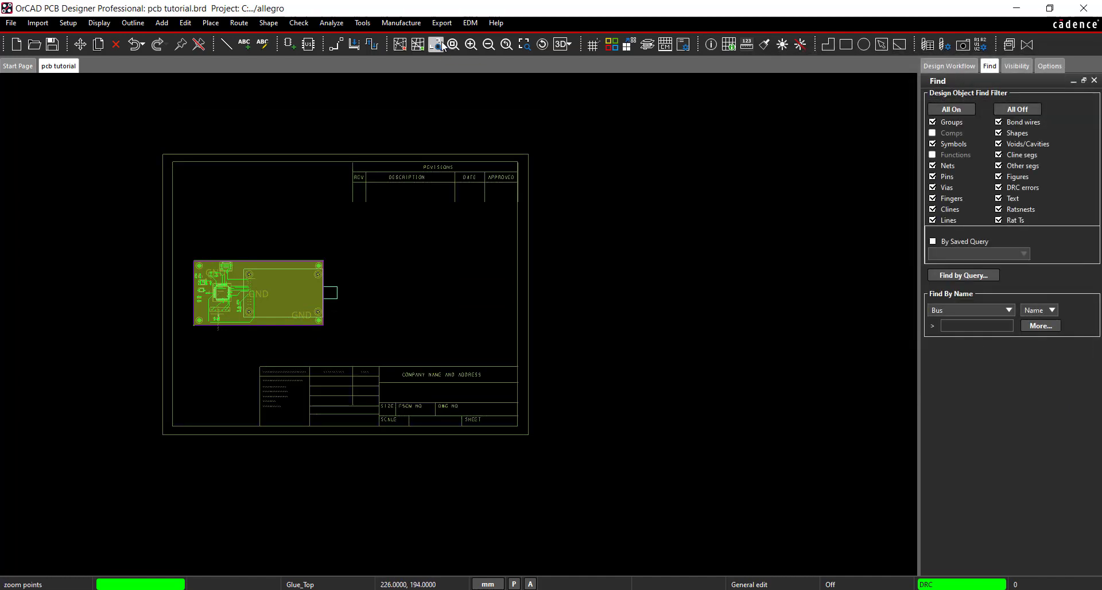
{"action": "left_click_drag", "start_coordinate": [364, 348], "coordinate": [536, 444]}
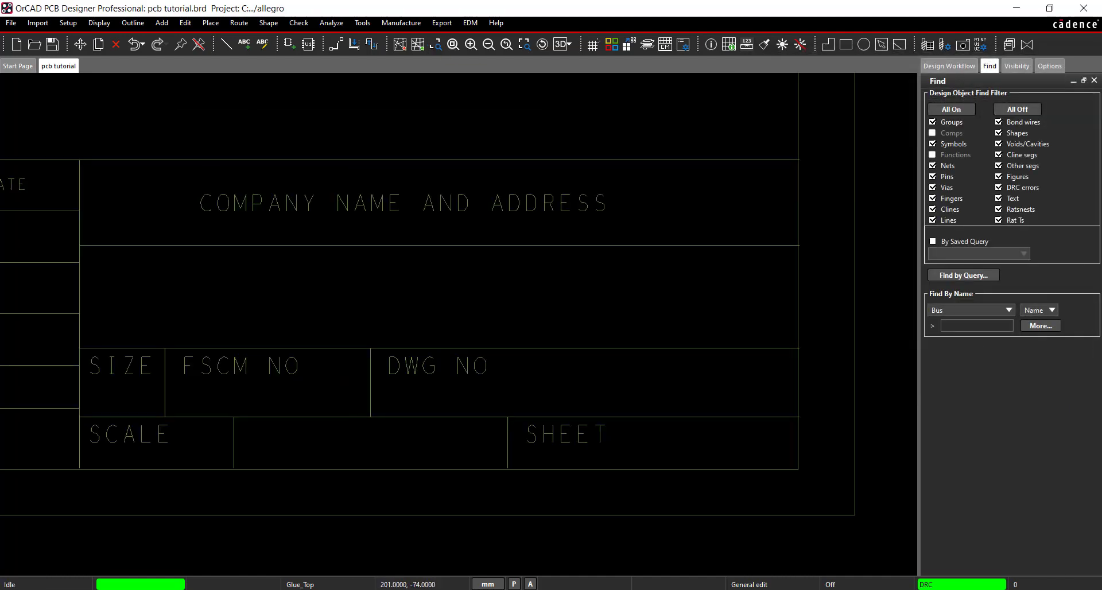
{"action": "left_click", "coordinate": [168, 22]}
{"action": "left_click", "coordinate": [199, 119]}
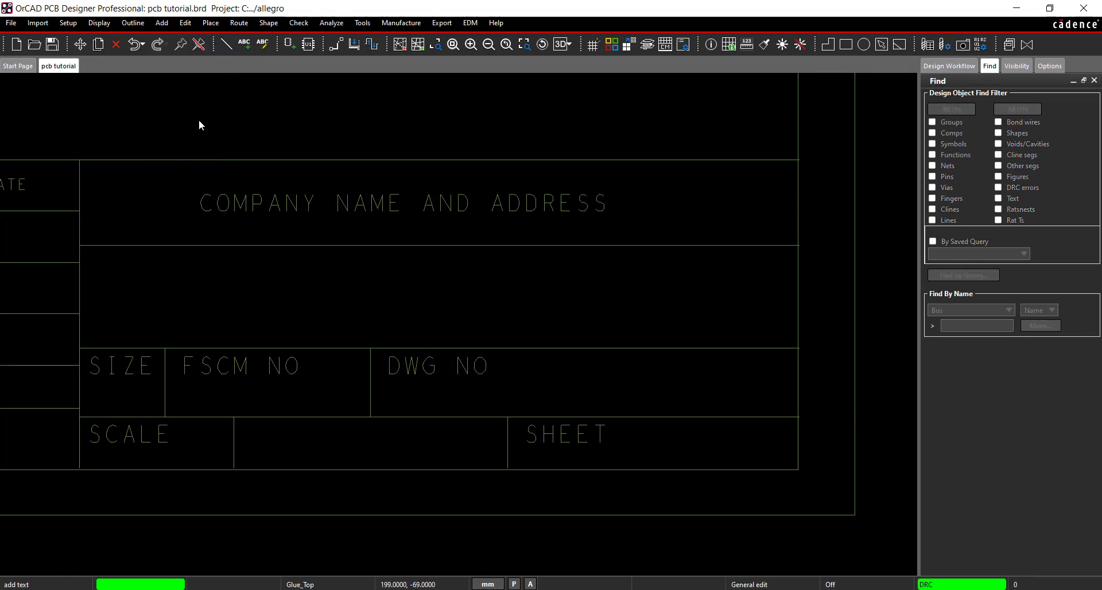
{"action": "left_click", "coordinate": [1049, 66]}
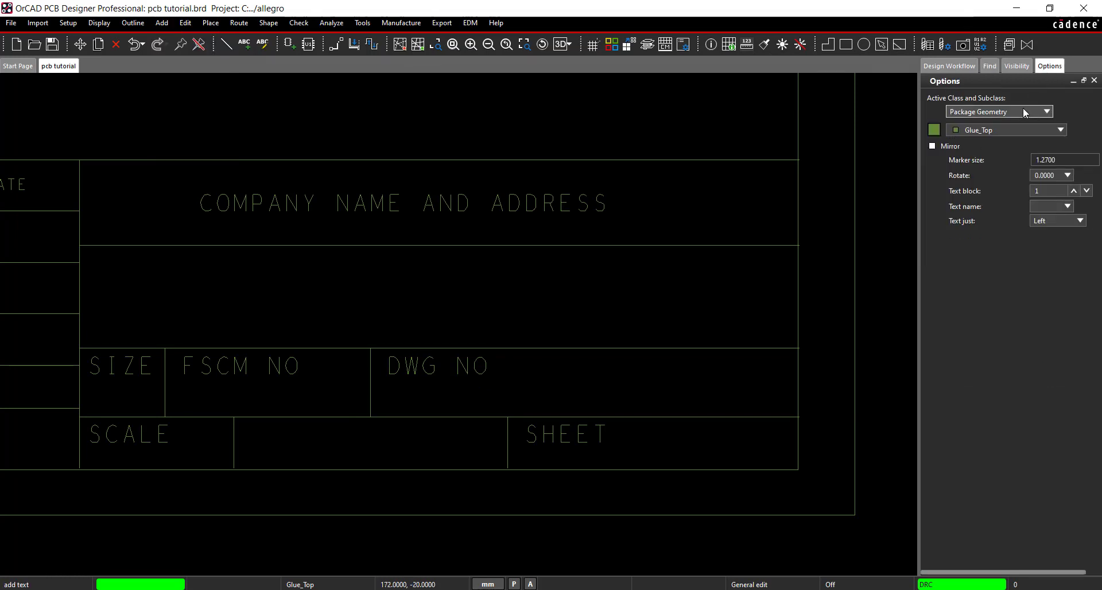
{"action": "left_click", "coordinate": [1027, 112]}
{"action": "left_click", "coordinate": [1014, 149]}
{"action": "left_click", "coordinate": [1004, 133]}
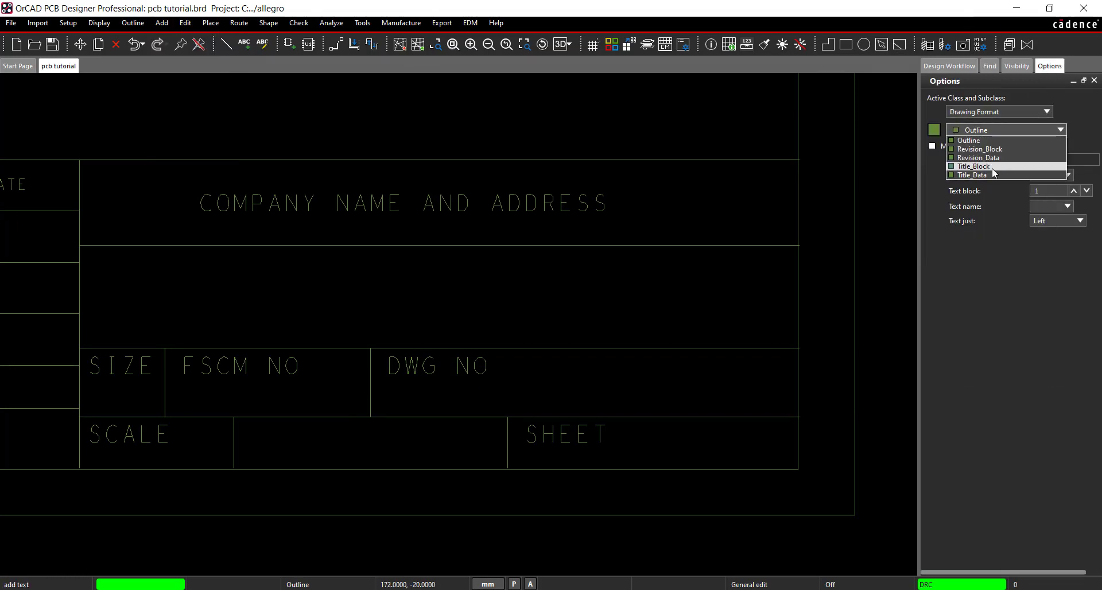
{"action": "left_click", "coordinate": [992, 166]}
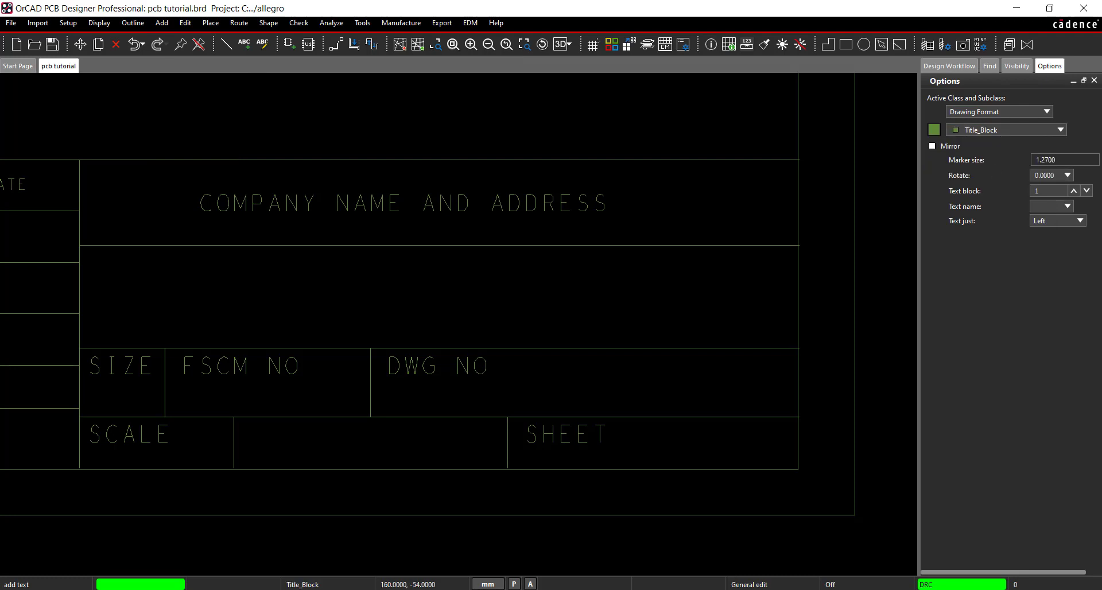
{"action": "left_click", "coordinate": [1050, 190]}
{"action": "key", "text": "BackSpace"}
{"action": "type", "text": "6"}
Enter 'EMA DESIGN AUTOMATION' with its street address and city in the company box
{"action": "left_click", "coordinate": [112, 267]}
{"action": "type", "text": "EMA DESIGN AUTOMATION"}
{"action": "key", "text": "Return"}
{"action": "type", "text": "225 TECH PARK DRIVE"}
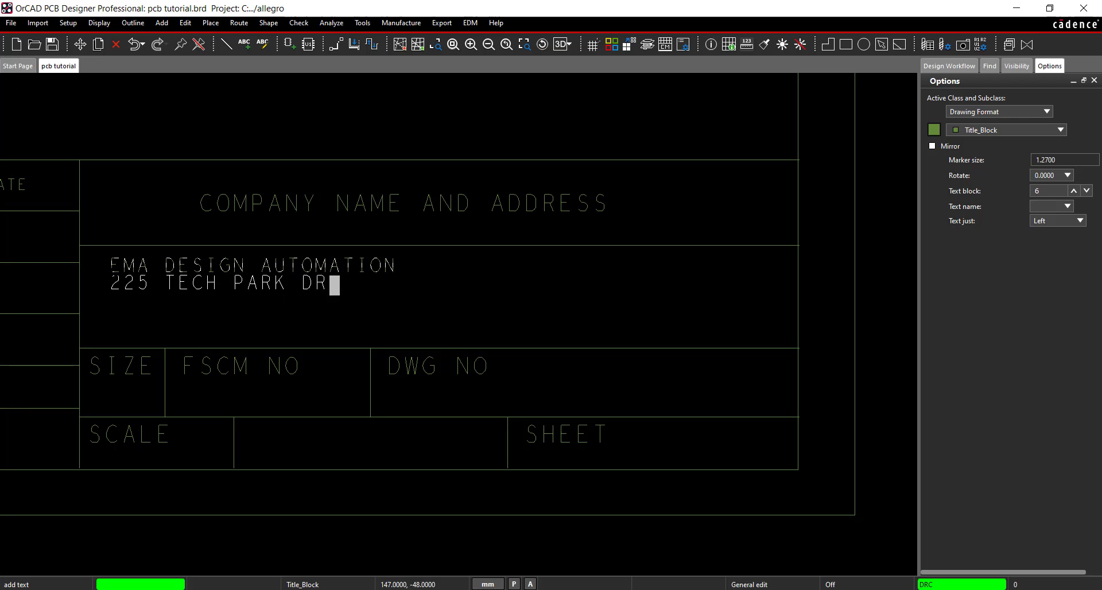
{"action": "key", "text": "Return"}
{"action": "type", "text": "ROCHESTER NY 14"}
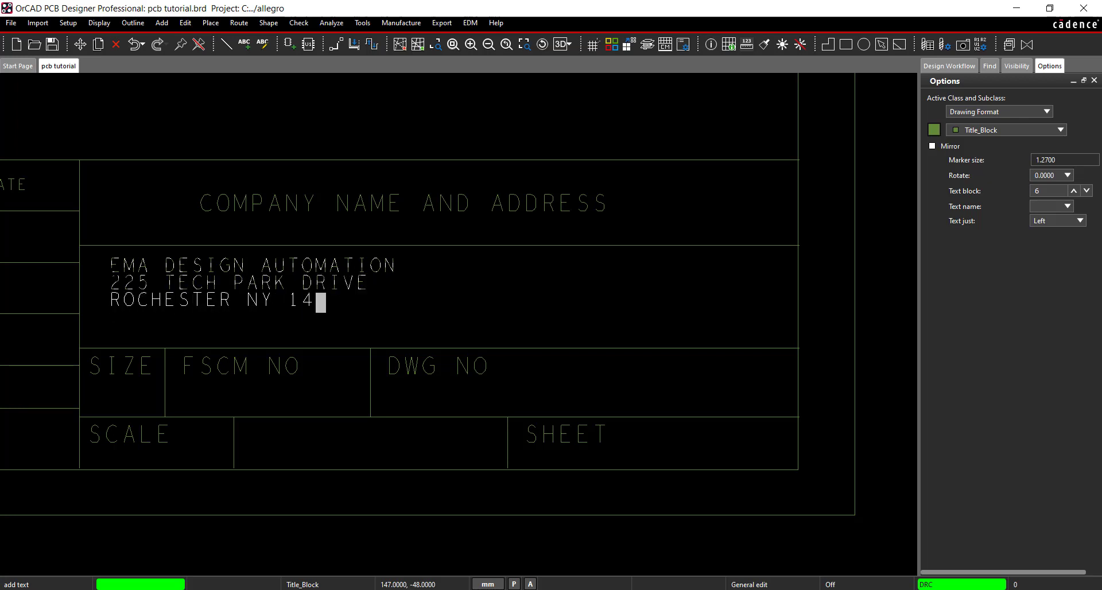
{"action": "type", "text": "623"}
Fill in size A, drawing number EMA-123 and sheet 1 OF 1, then finish the text
{"action": "left_click", "coordinate": [114, 403]}
{"action": "type", "text": "A"}
{"action": "left_click", "coordinate": [405, 396]}
{"action": "type", "text": "EMA-123"}
{"action": "left_click", "coordinate": [642, 443]}
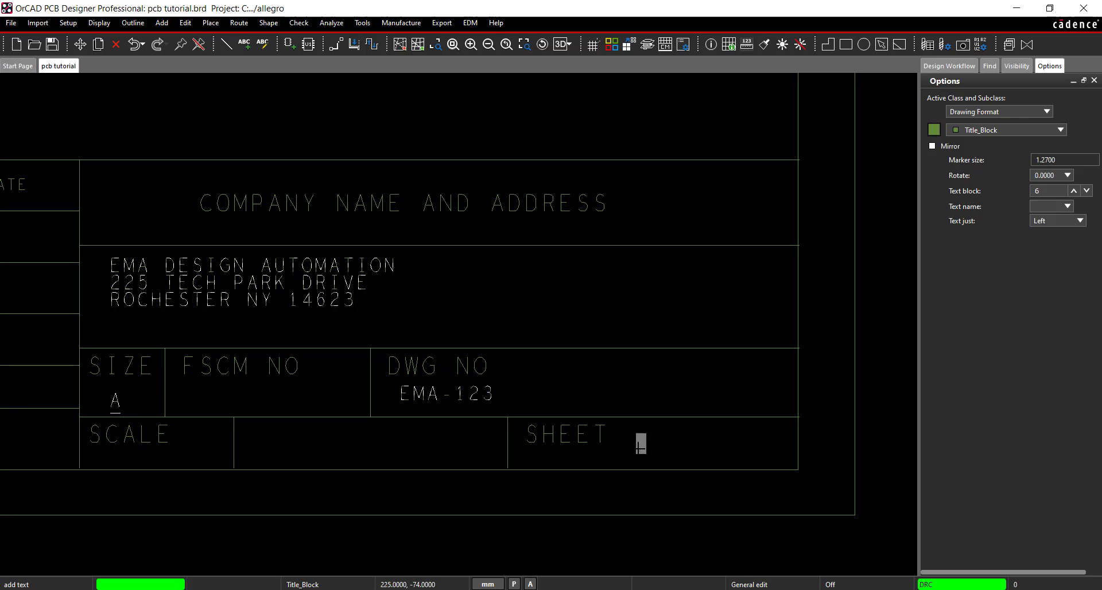
{"action": "type", "text": "1 OF 1"}
{"action": "right_click", "coordinate": [728, 234]}
{"action": "left_click", "coordinate": [746, 241]}
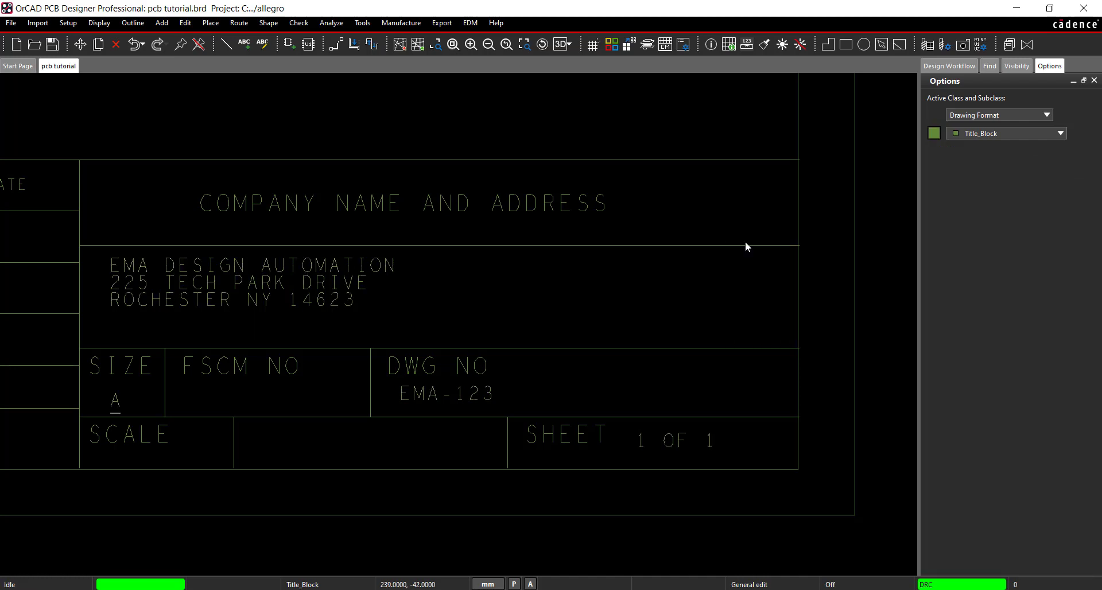
{"action": "left_click", "coordinate": [453, 45]}
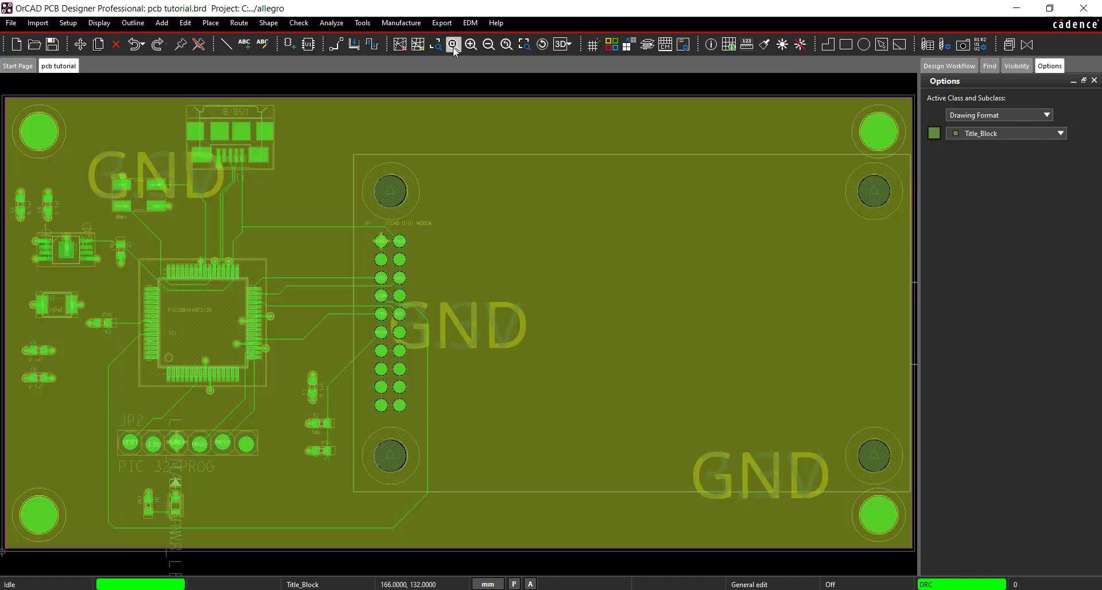
Hide plane shapes and restrict the selection filter to text only
{"action": "left_click", "coordinate": [1016, 65]}
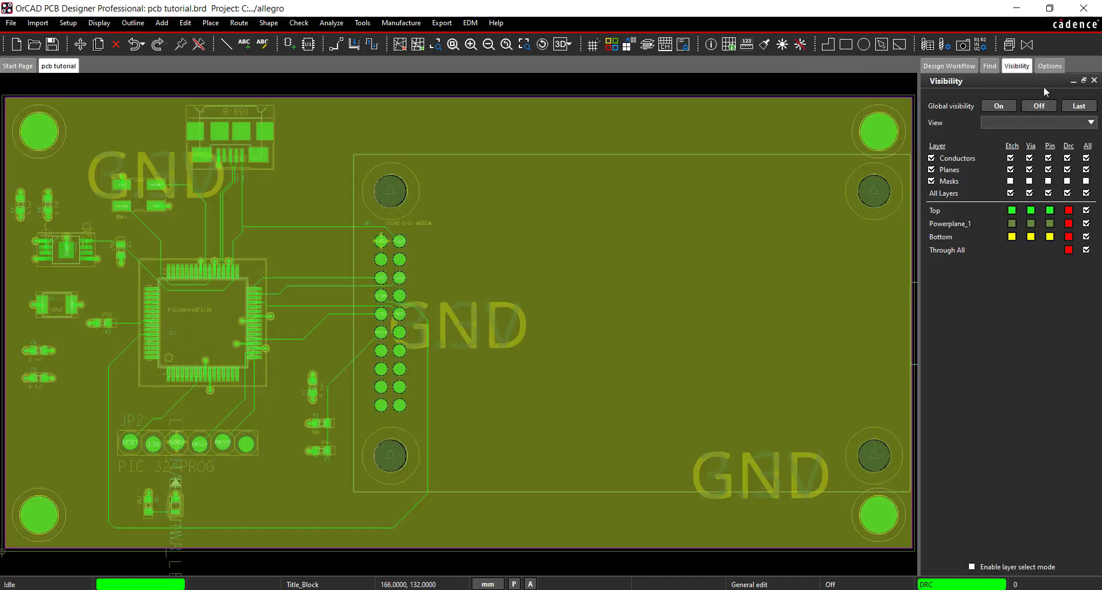
{"action": "left_click", "coordinate": [1079, 108]}
{"action": "left_click", "coordinate": [989, 65]}
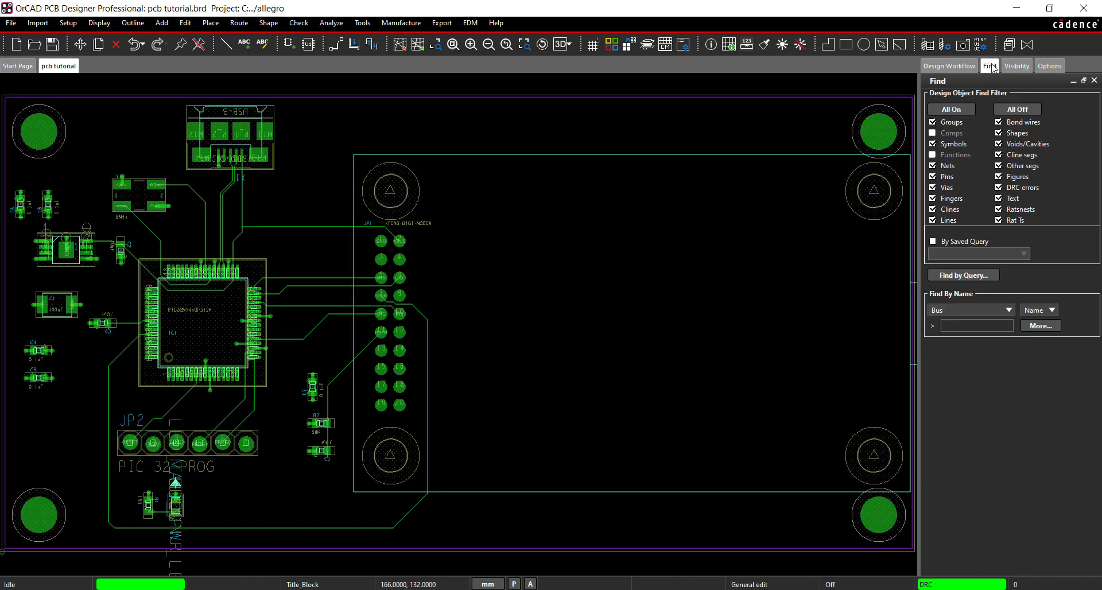
{"action": "left_click", "coordinate": [1008, 110]}
{"action": "left_click", "coordinate": [999, 198]}
Move a small text label and delete the unwanted text near the chip
{"action": "left_click_drag", "start_coordinate": [240, 178], "coordinate": [262, 180]}
{"action": "right_click", "coordinate": [417, 222]}
{"action": "left_click", "coordinate": [445, 279]}
{"action": "right_click", "coordinate": [119, 217]}
{"action": "left_click", "coordinate": [138, 268]}
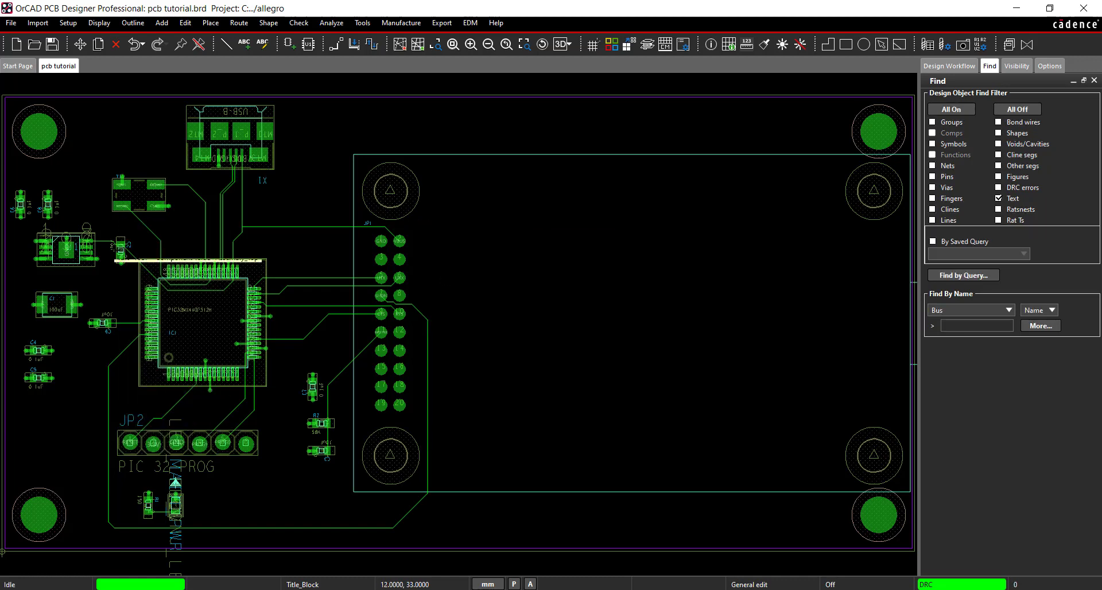
{"action": "right_click", "coordinate": [115, 252]}
{"action": "left_click", "coordinate": [136, 299]}
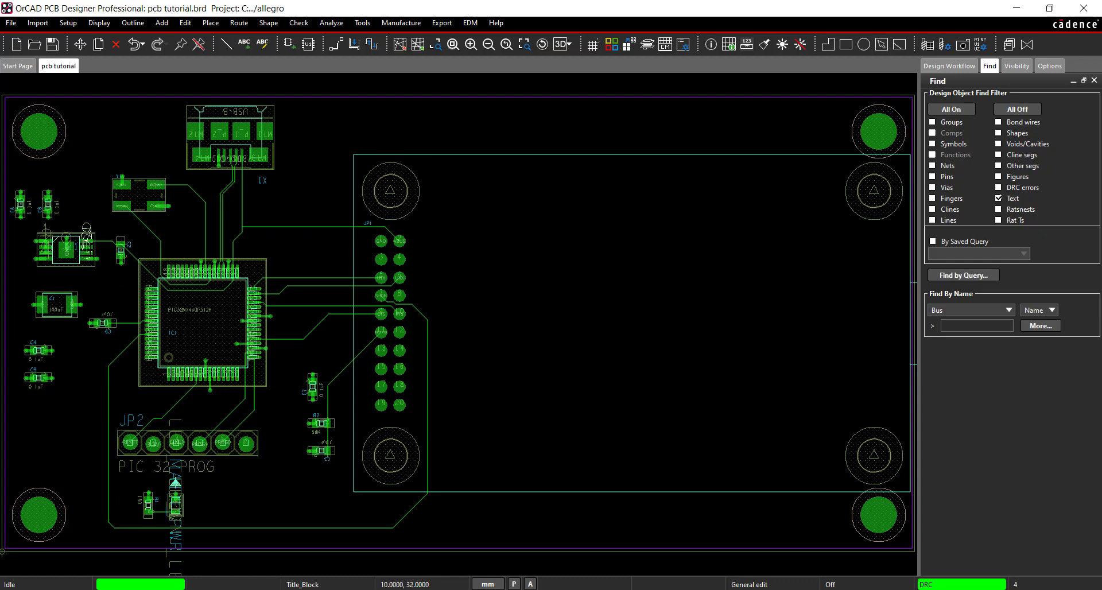
Reposition and adjust the U1 reference label
{"action": "right_click", "coordinate": [86, 232]}
{"action": "left_click", "coordinate": [103, 290]}
{"action": "left_click", "coordinate": [49, 242]}
{"action": "right_click", "coordinate": [39, 241]}
{"action": "left_click", "coordinate": [87, 303]}
{"action": "right_click", "coordinate": [59, 241]}
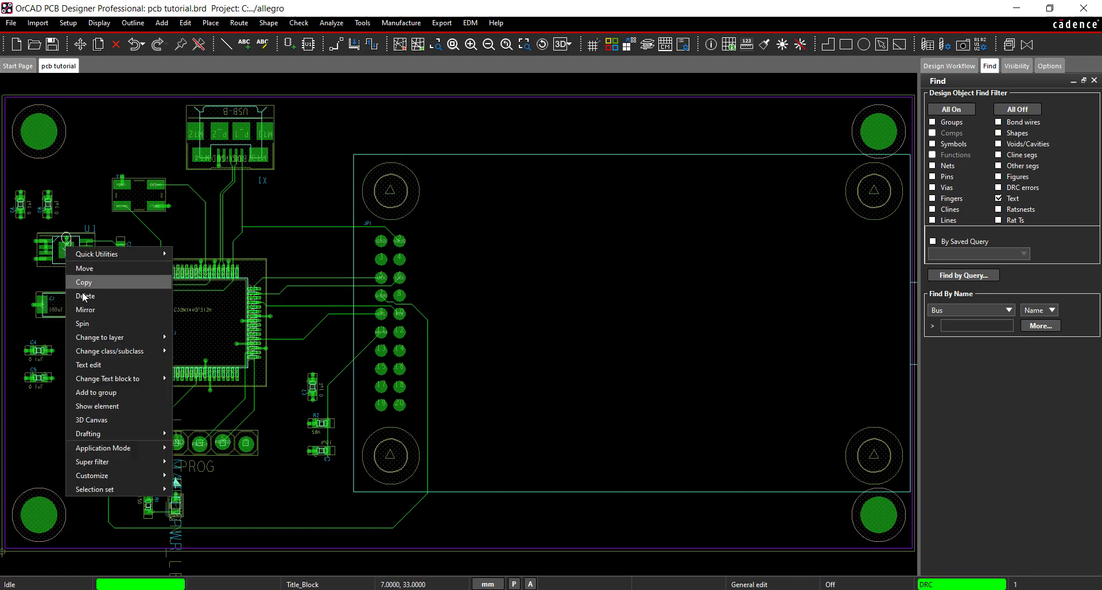
{"action": "left_click", "coordinate": [86, 281]}
Change the JP1 and Y1 labels to text block 2
{"action": "left_click", "coordinate": [186, 23]}
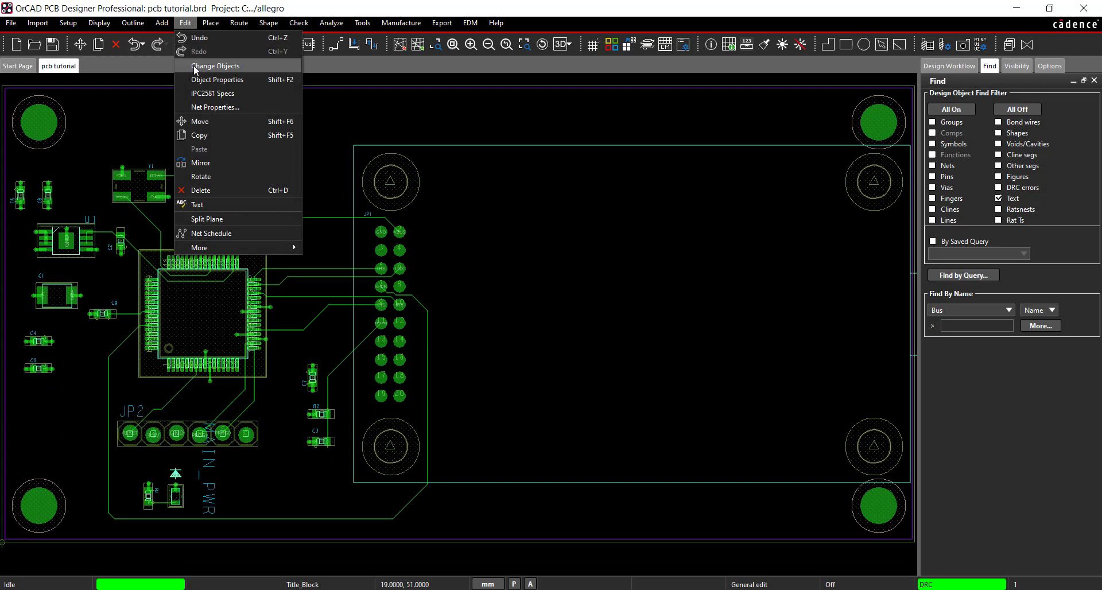
{"action": "left_click", "coordinate": [195, 70]}
{"action": "left_click", "coordinate": [930, 166]}
{"action": "left_click", "coordinate": [930, 183]}
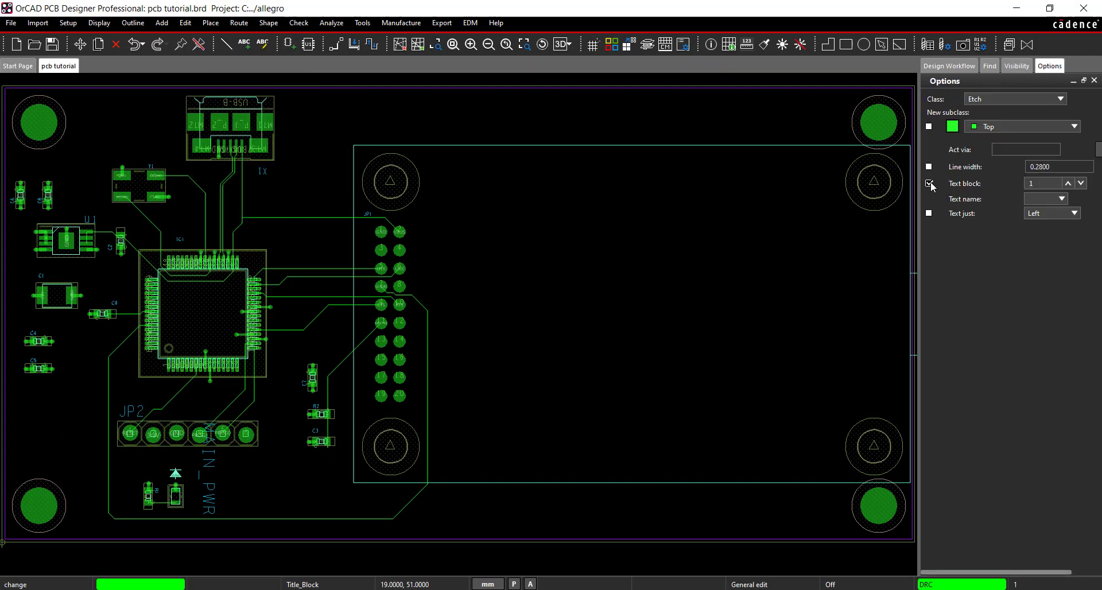
{"action": "left_click", "coordinate": [1068, 183]}
{"action": "left_click", "coordinate": [367, 214]}
{"action": "left_click", "coordinate": [151, 166]}
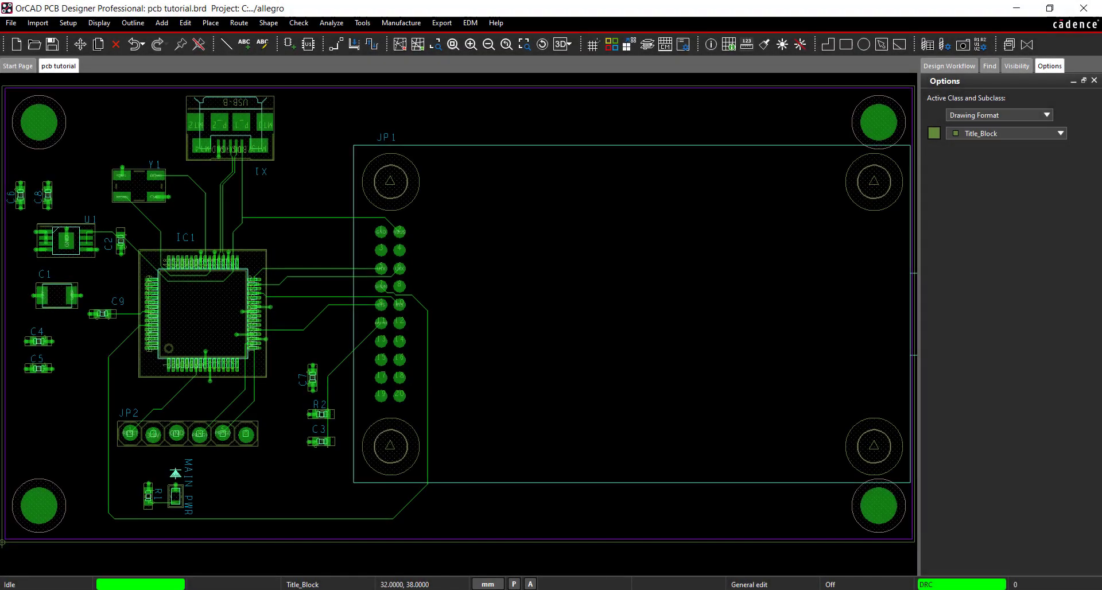
Validate the drill table, auto-generate a symbol per hole size, and update the padstacks
{"action": "left_click", "coordinate": [488, 44]}
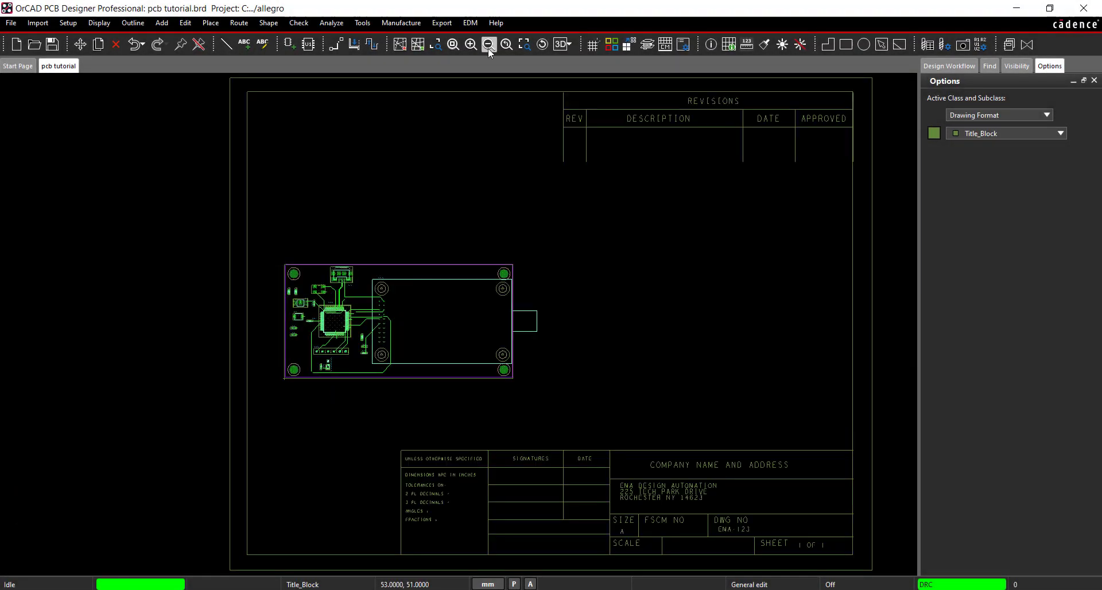
{"action": "left_click", "coordinate": [400, 24]}
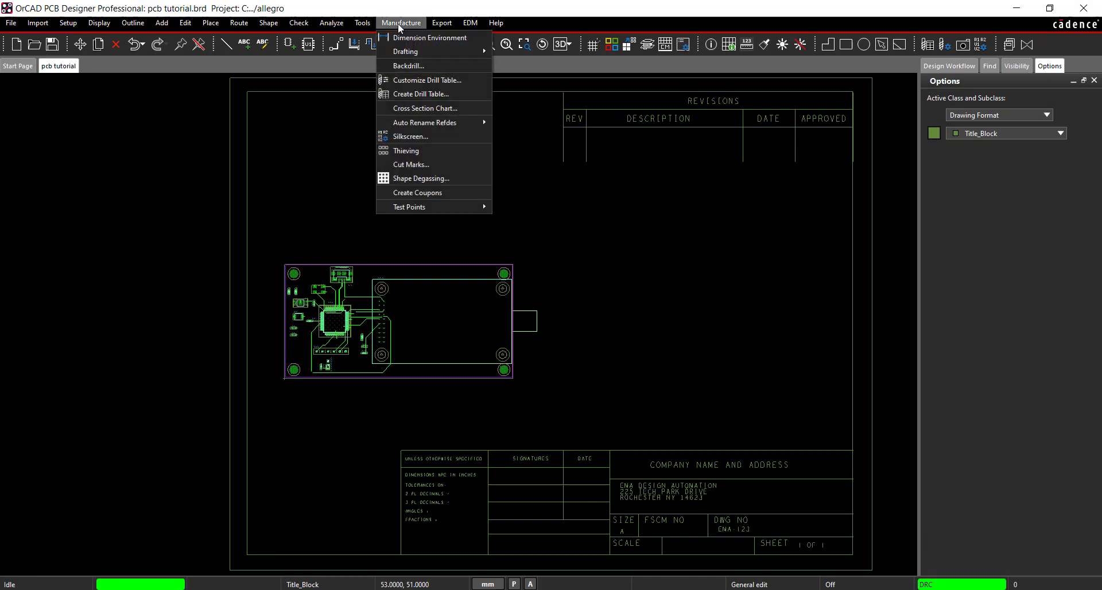
{"action": "left_click", "coordinate": [445, 80]}
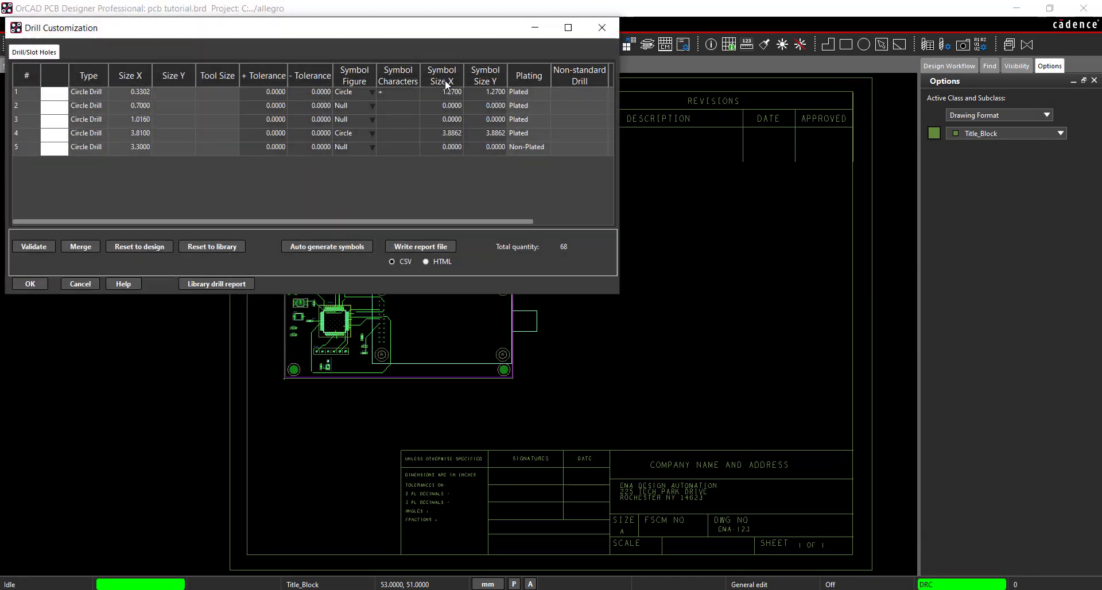
{"action": "left_click", "coordinate": [35, 246]}
{"action": "left_click", "coordinate": [322, 245]}
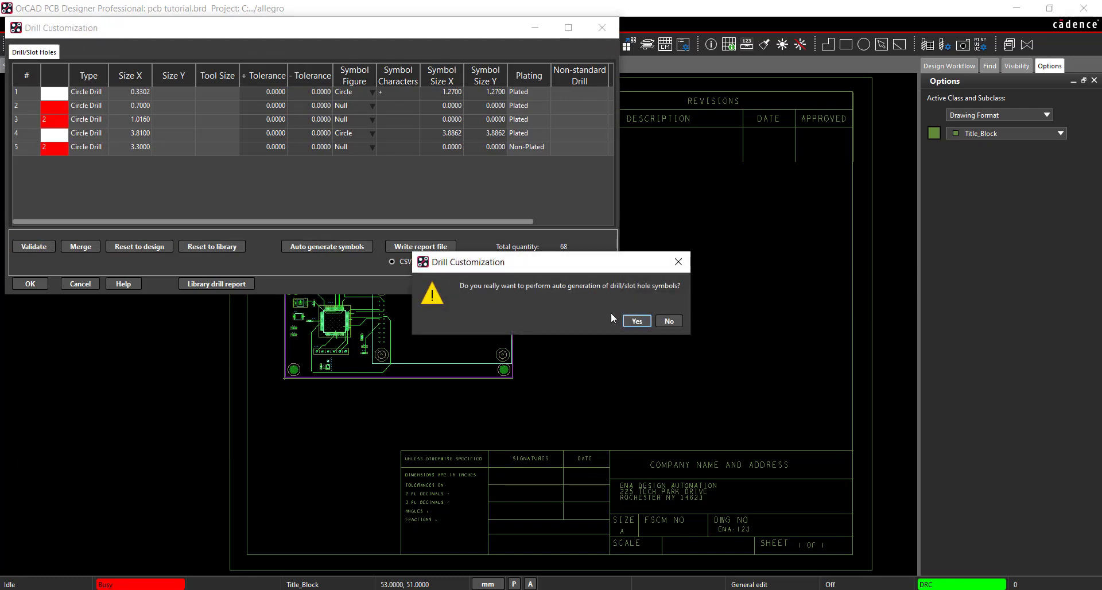
{"action": "left_click", "coordinate": [636, 320]}
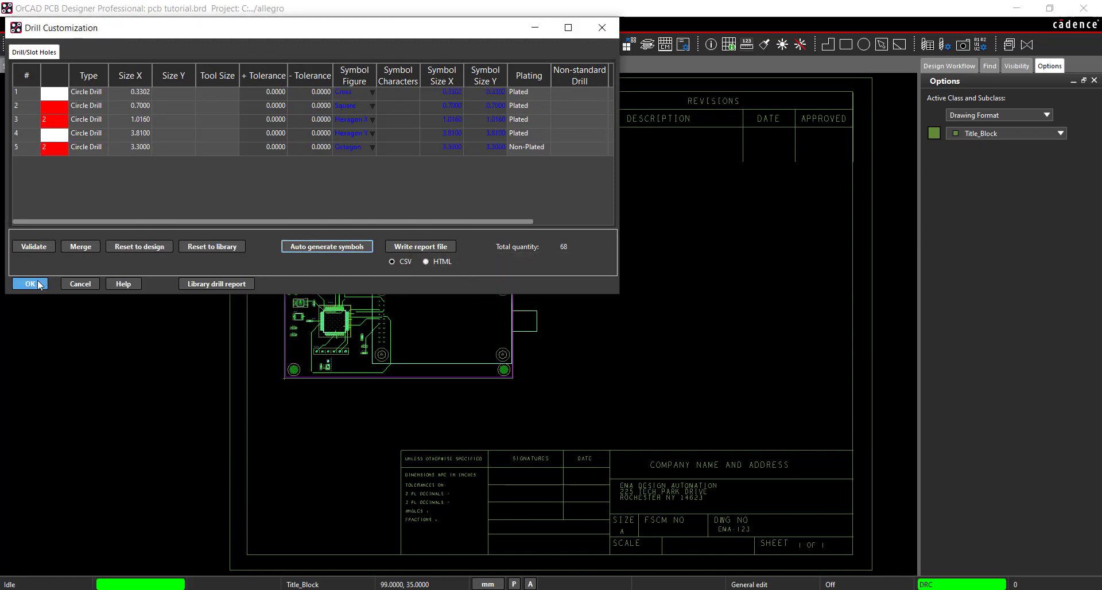
{"action": "left_click", "coordinate": [31, 284]}
{"action": "left_click", "coordinate": [643, 321]}
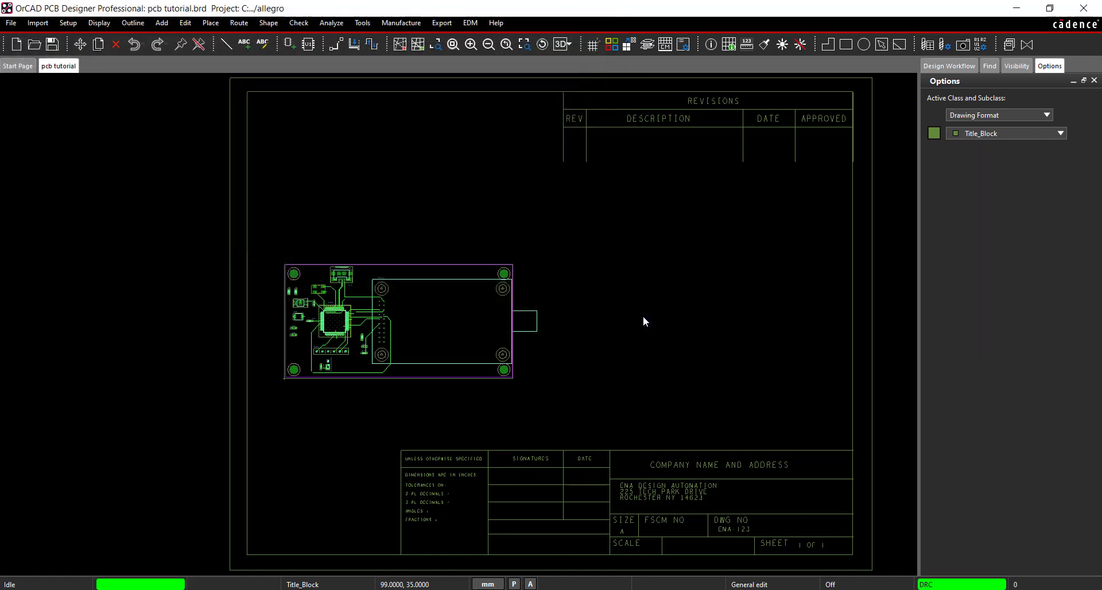
Generate the drill chart with default legend settings and place it beside the board
{"action": "left_click", "coordinate": [964, 66]}
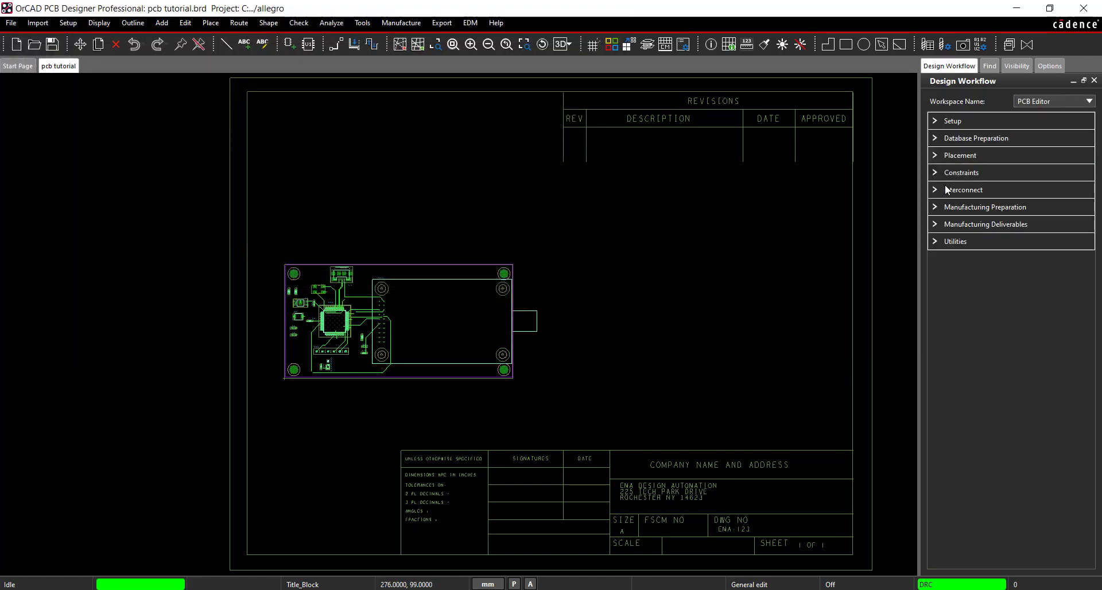
{"action": "left_click", "coordinate": [936, 205]}
{"action": "left_click", "coordinate": [937, 251]}
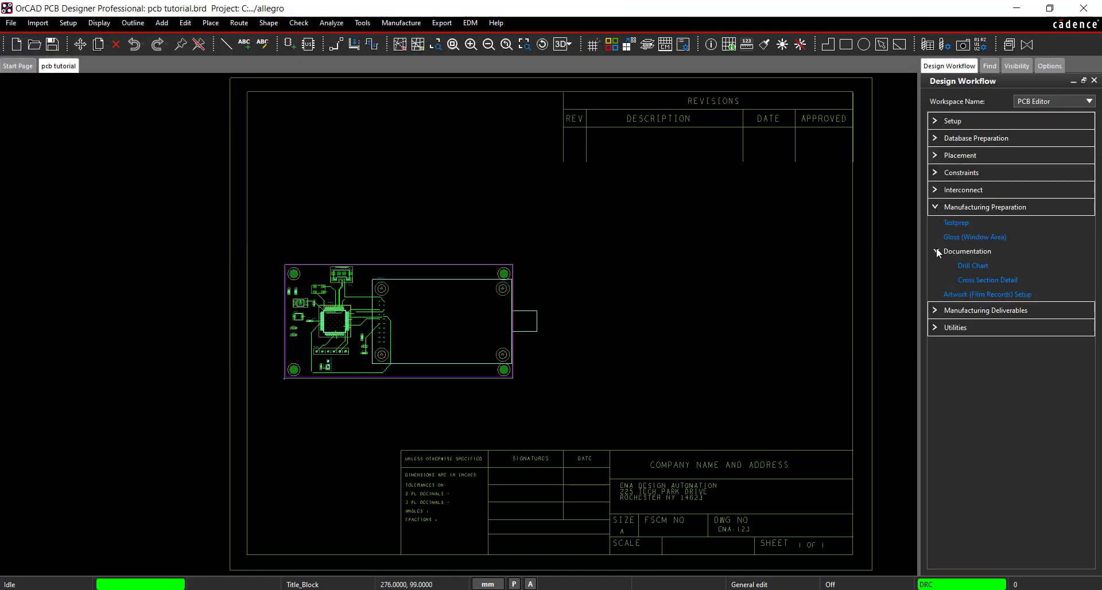
{"action": "left_click", "coordinate": [966, 264]}
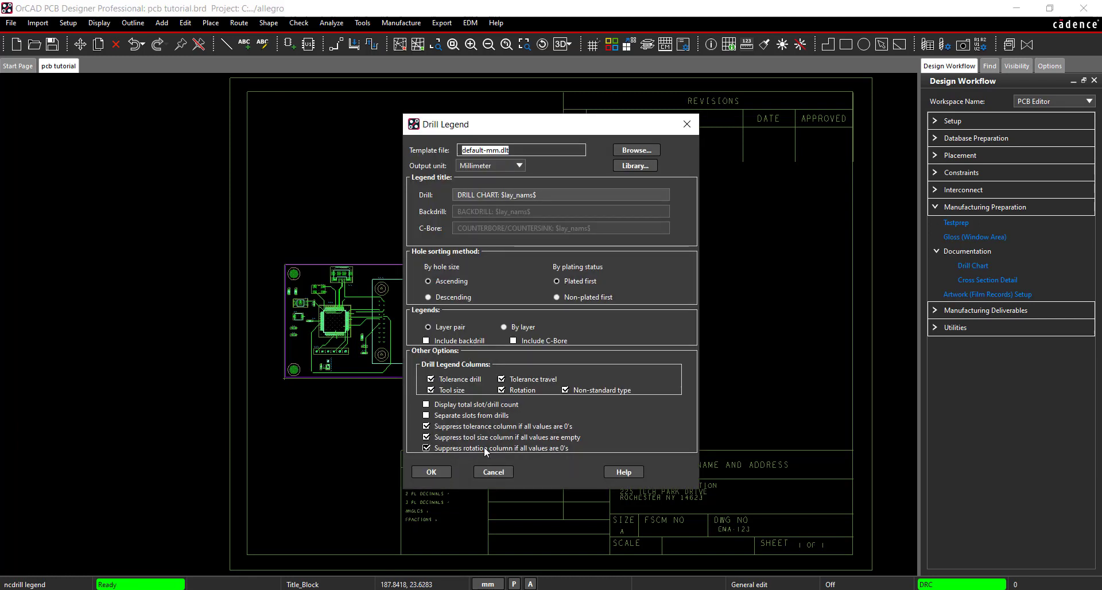
{"action": "left_click", "coordinate": [432, 472]}
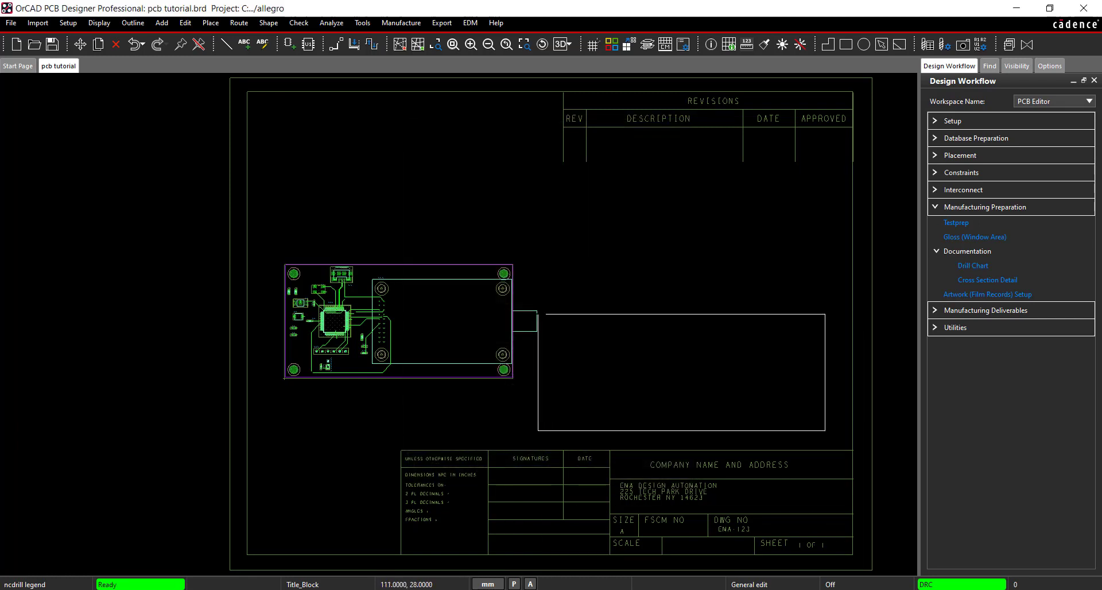
{"action": "left_click", "coordinate": [547, 314]}
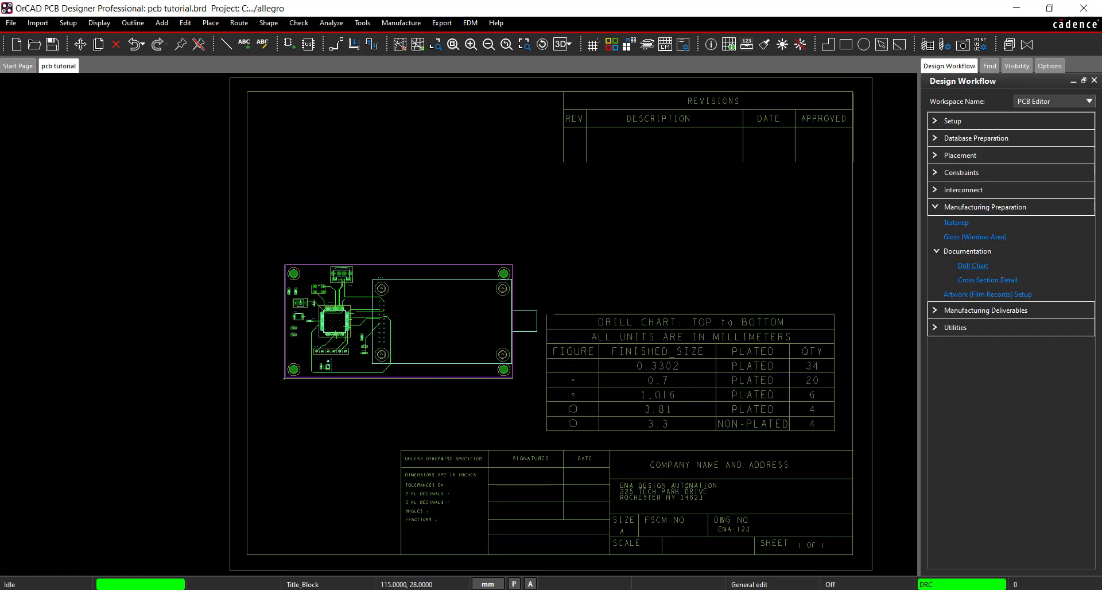
Create the cross-section chart with default settings and place it above the drill chart
{"action": "left_click", "coordinate": [1004, 284]}
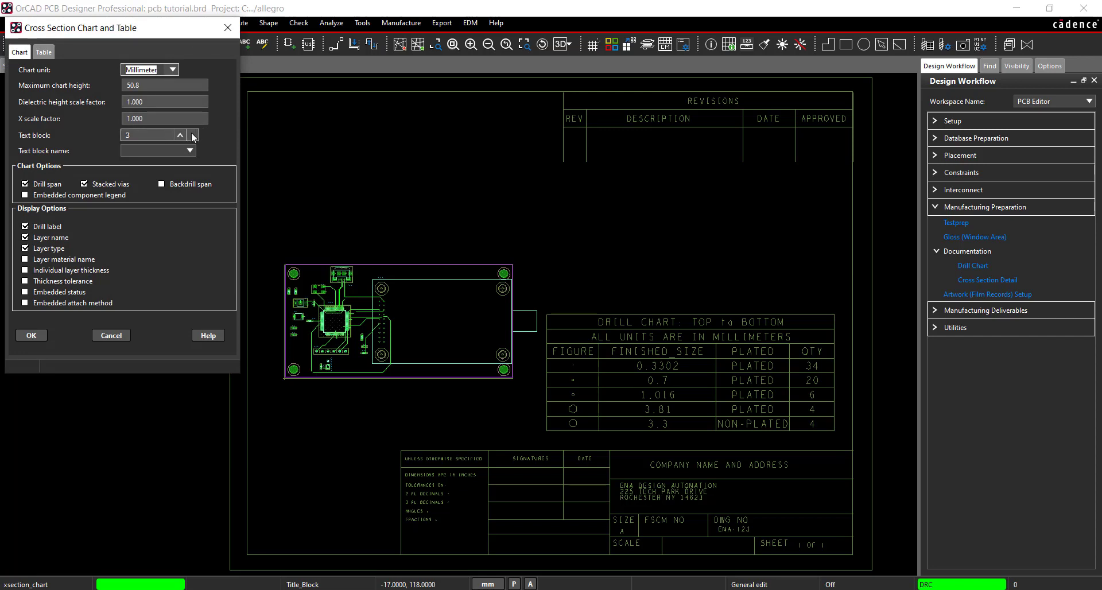
{"action": "left_click", "coordinate": [31, 335]}
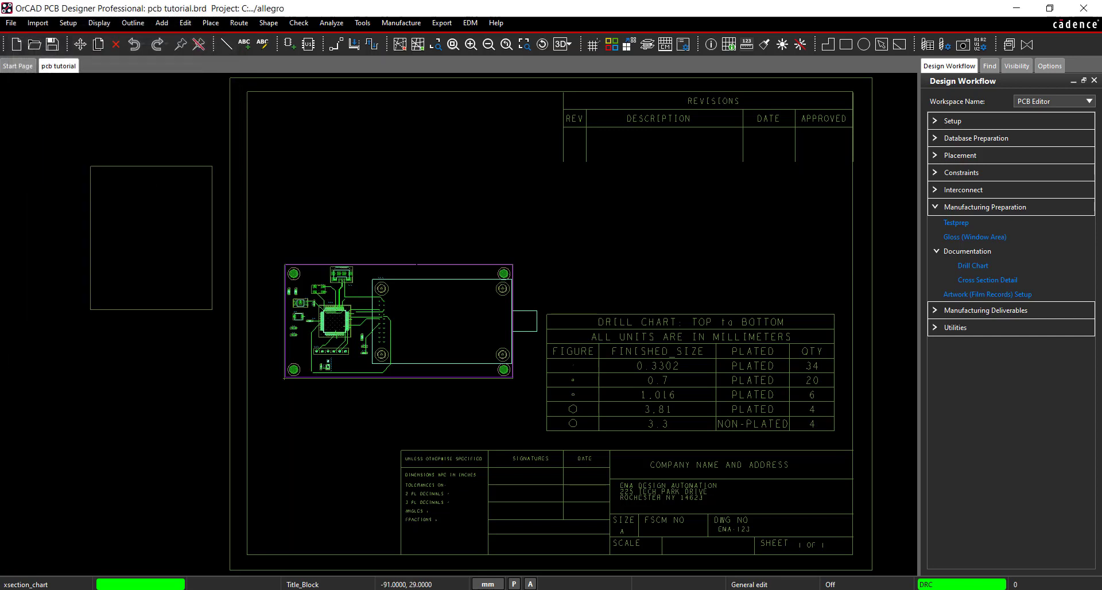
{"action": "left_click", "coordinate": [610, 303]}
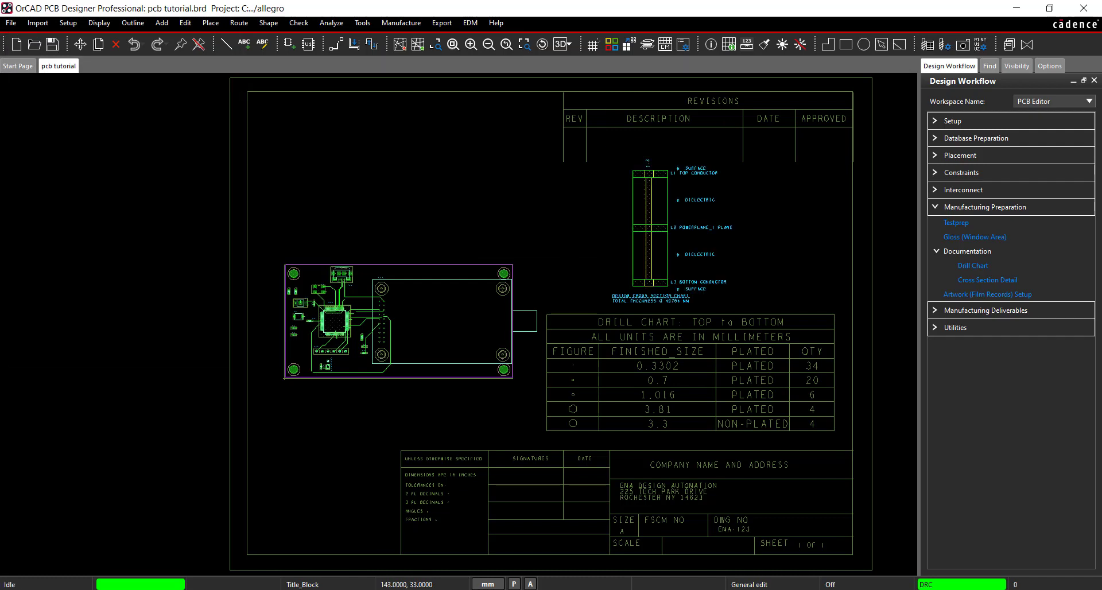
{"action": "left_click", "coordinate": [402, 23]}
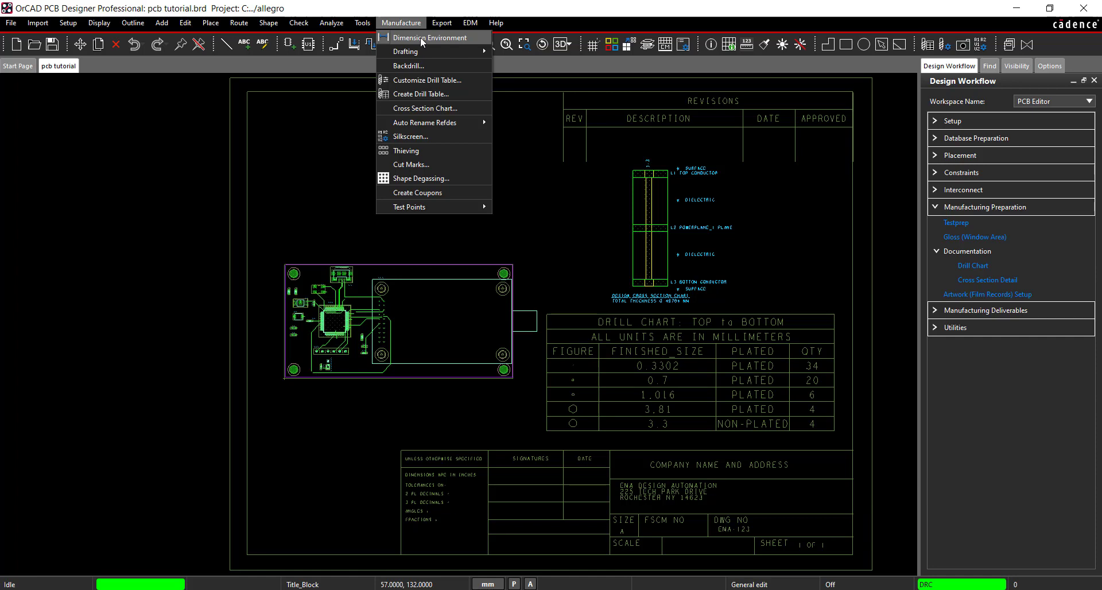
Add linear dimensions of 50 on the board's left edge and 100 on its top edge
{"action": "left_click", "coordinate": [420, 37]}
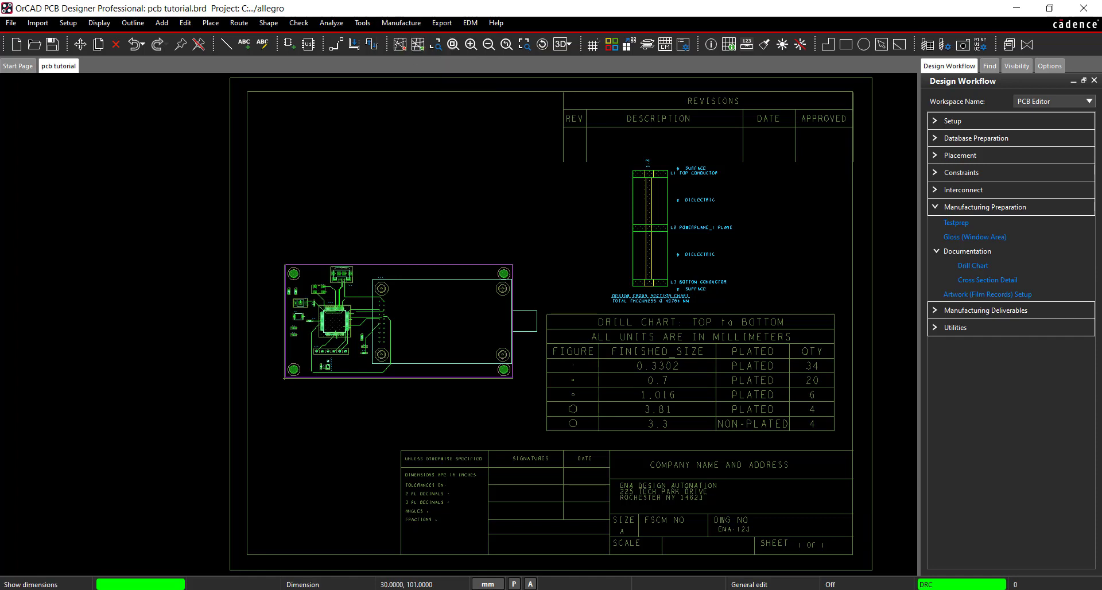
{"action": "right_click", "coordinate": [347, 170]}
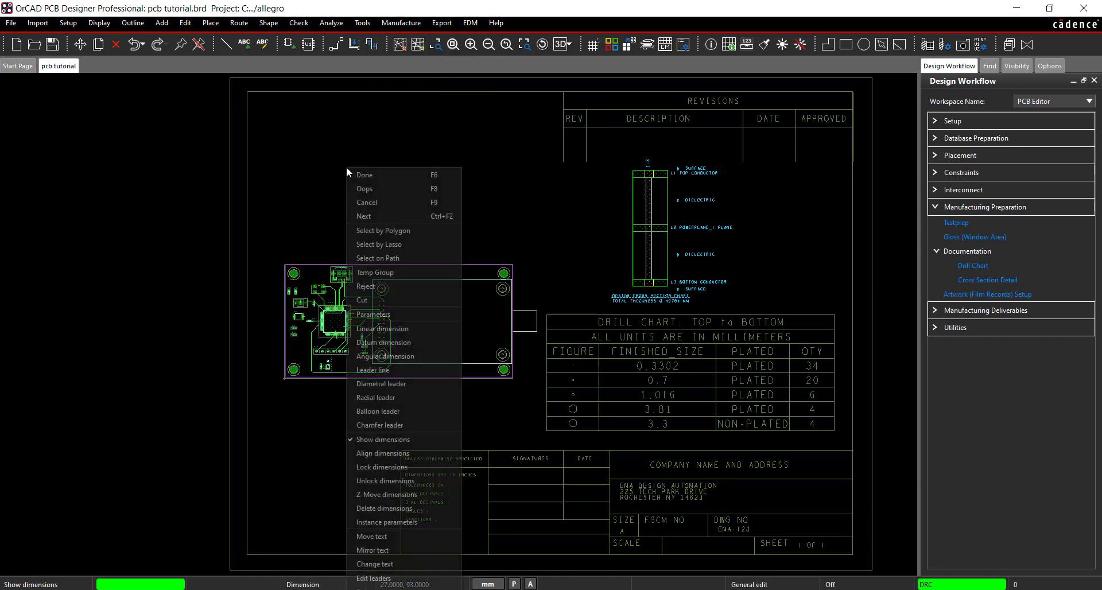
{"action": "left_click", "coordinate": [412, 329]}
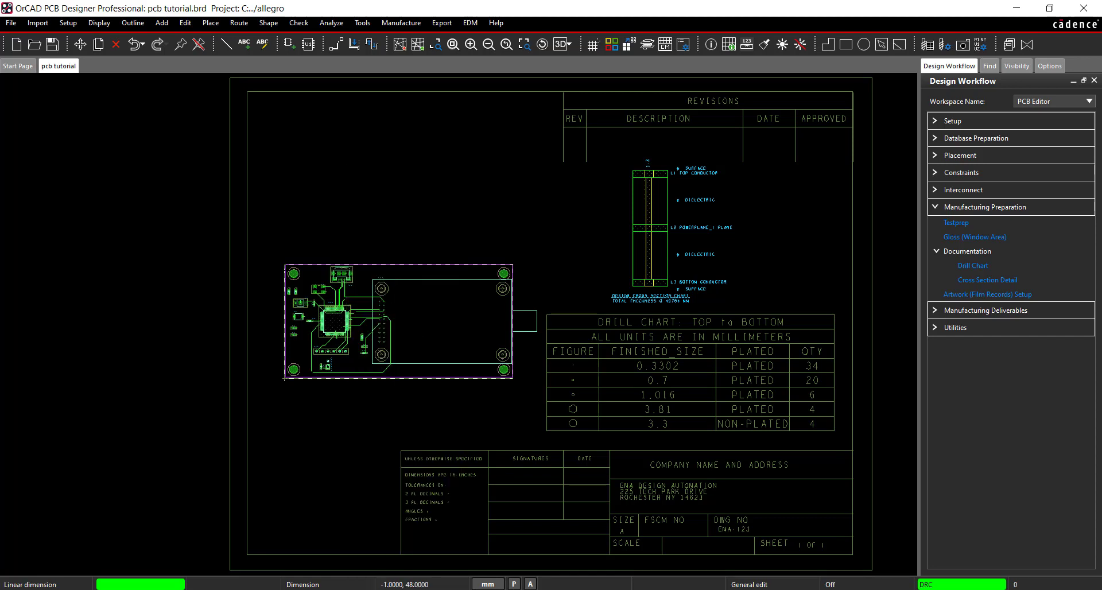
{"action": "left_click", "coordinate": [284, 269]}
{"action": "left_click", "coordinate": [262, 317]}
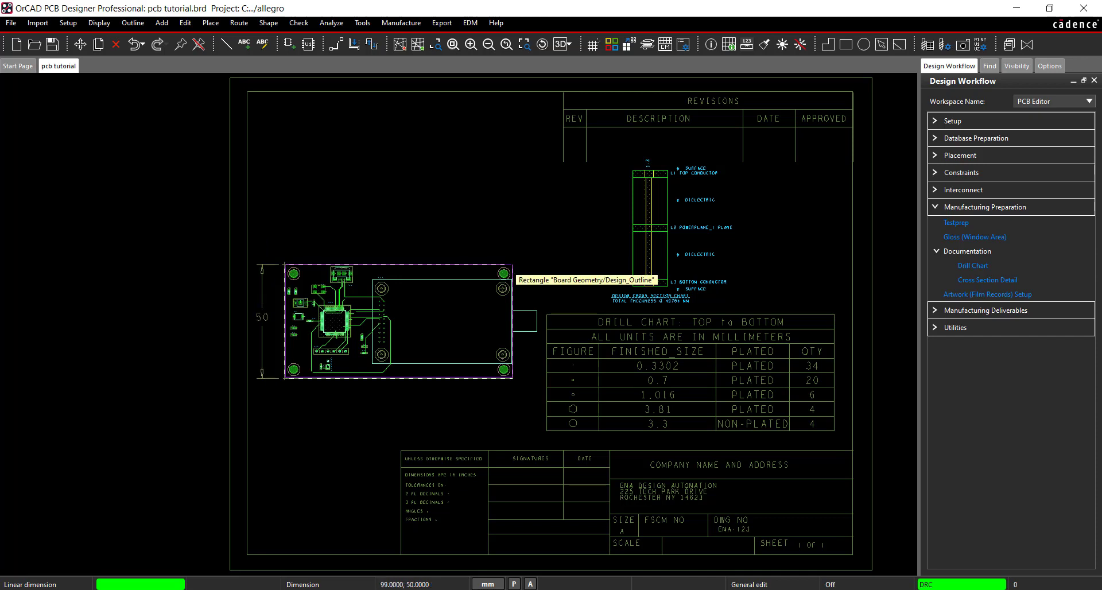
{"action": "left_click", "coordinate": [511, 267]}
{"action": "right_click", "coordinate": [454, 182]}
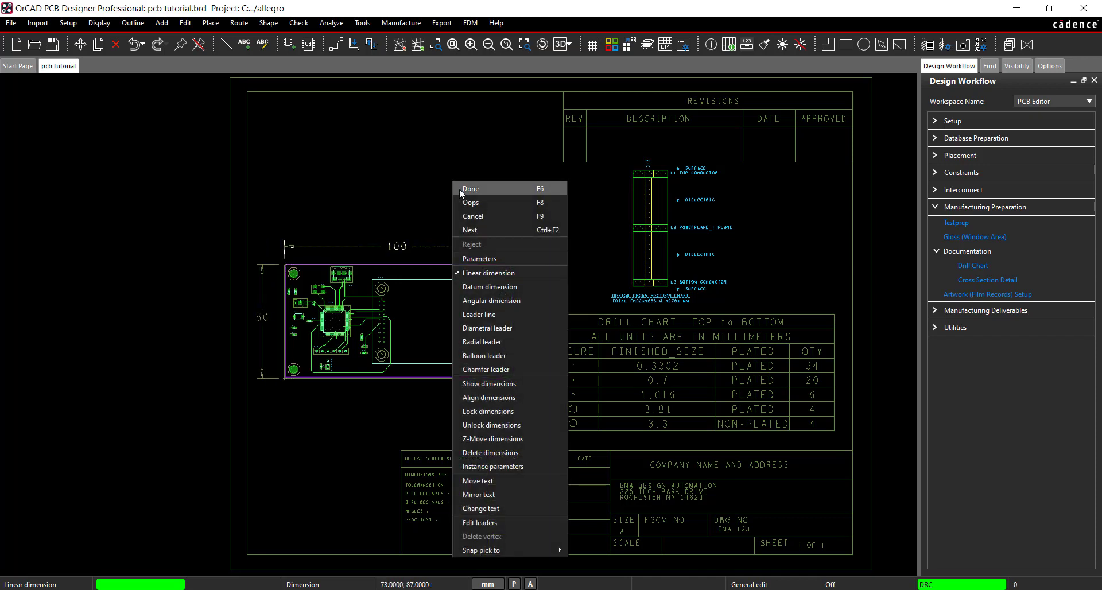
{"action": "left_click", "coordinate": [461, 189]}
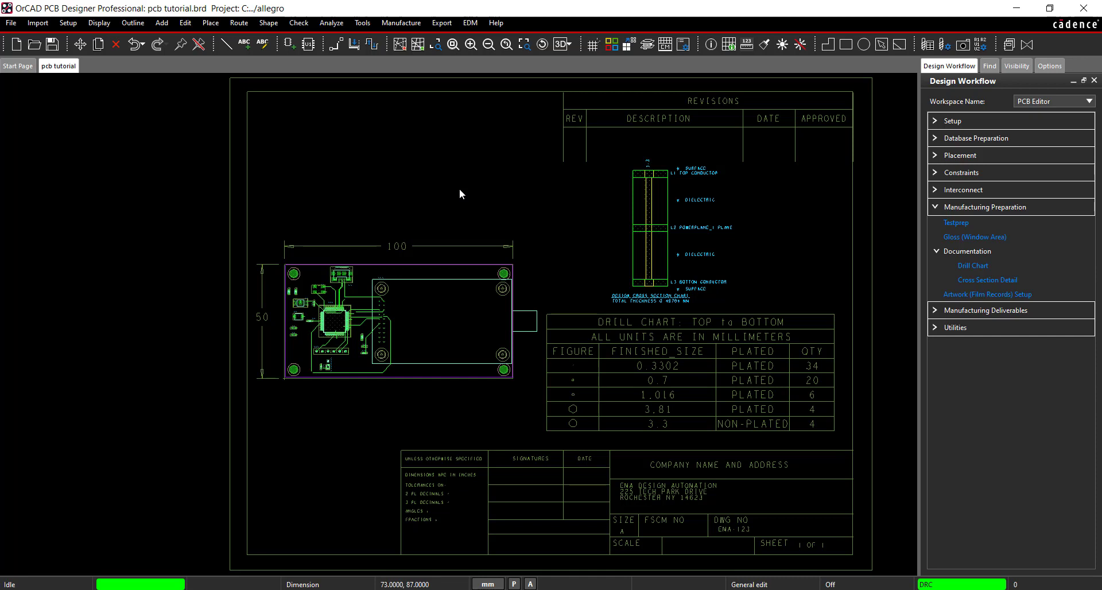
{"action": "left_click", "coordinate": [67, 23]}
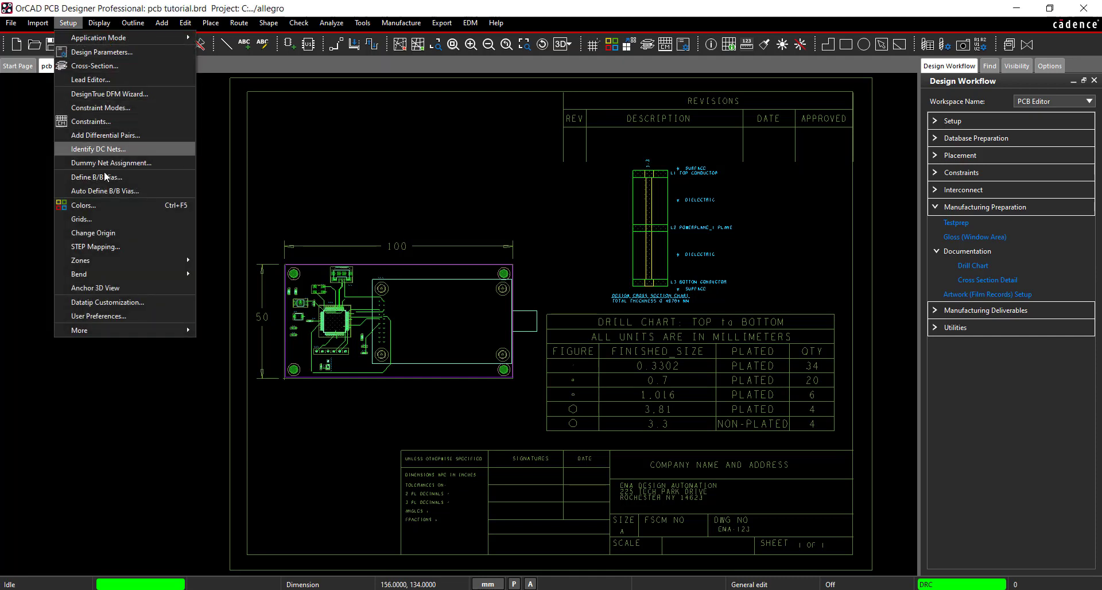
Set the ads_sdart preference under File_management > Output_dir to .\artwork and save
{"action": "left_click", "coordinate": [101, 316]}
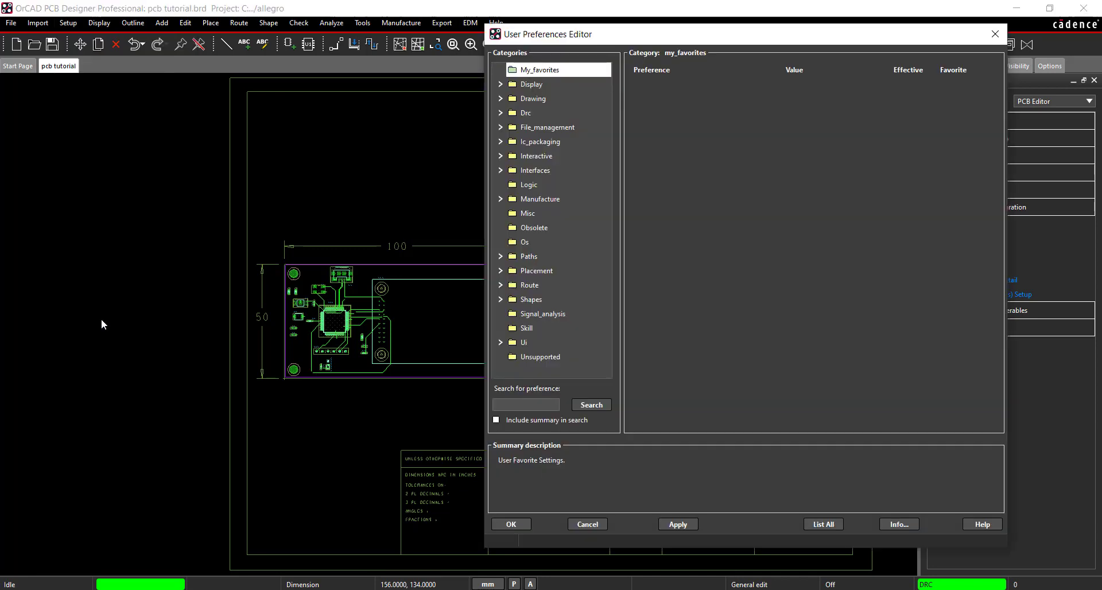
{"action": "double_click", "coordinate": [546, 127]}
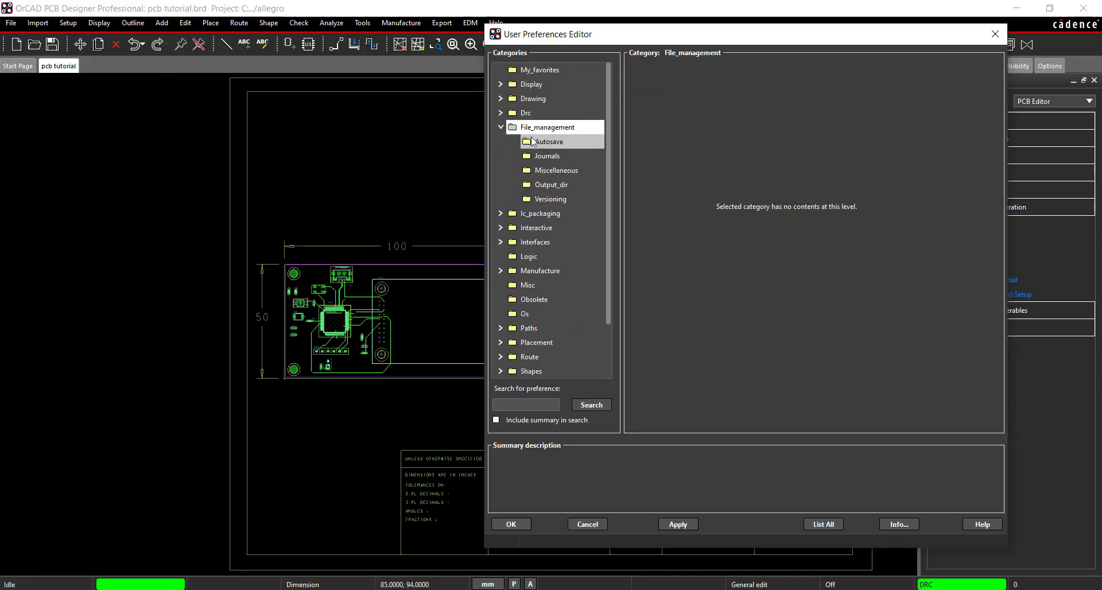
{"action": "left_click", "coordinate": [552, 184]}
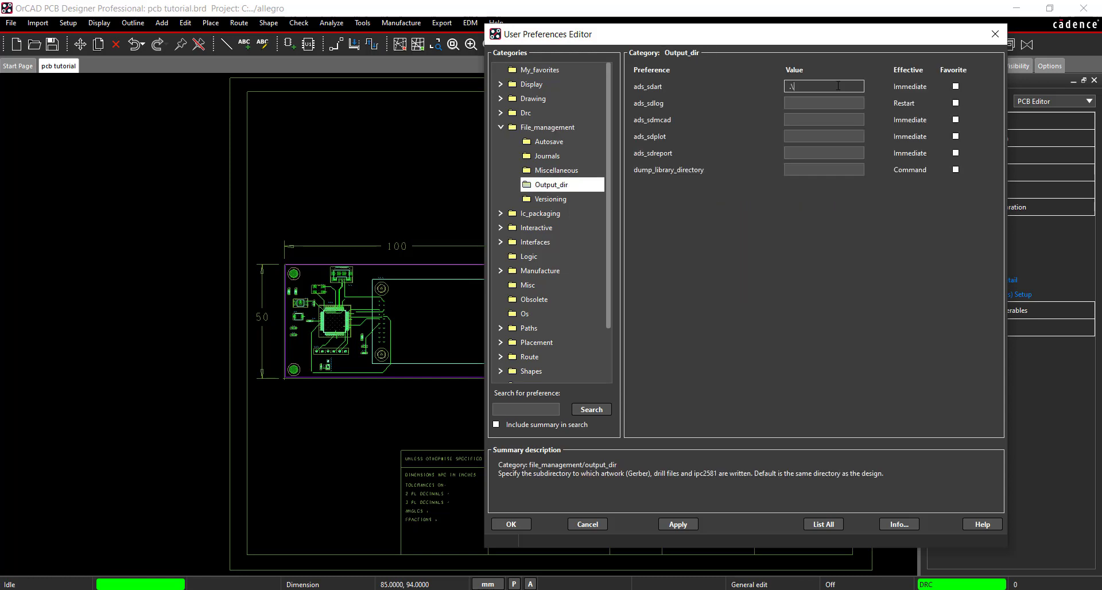
{"action": "left_click", "coordinate": [838, 85]}
{"action": "type", "text": ".\\artwork"}
{"action": "left_click", "coordinate": [825, 169]}
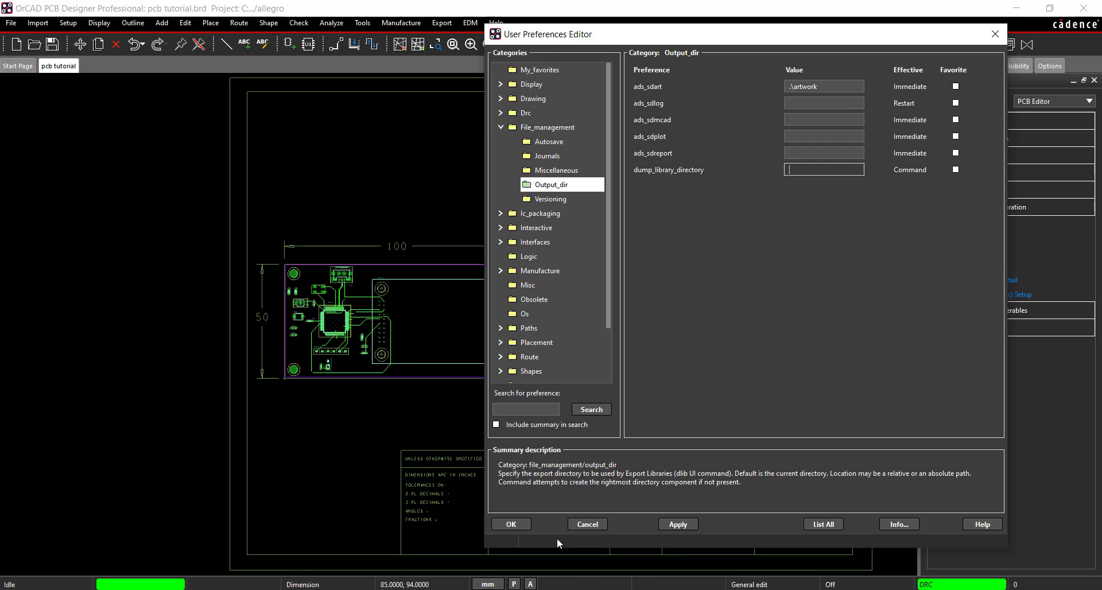
{"action": "left_click", "coordinate": [522, 527]}
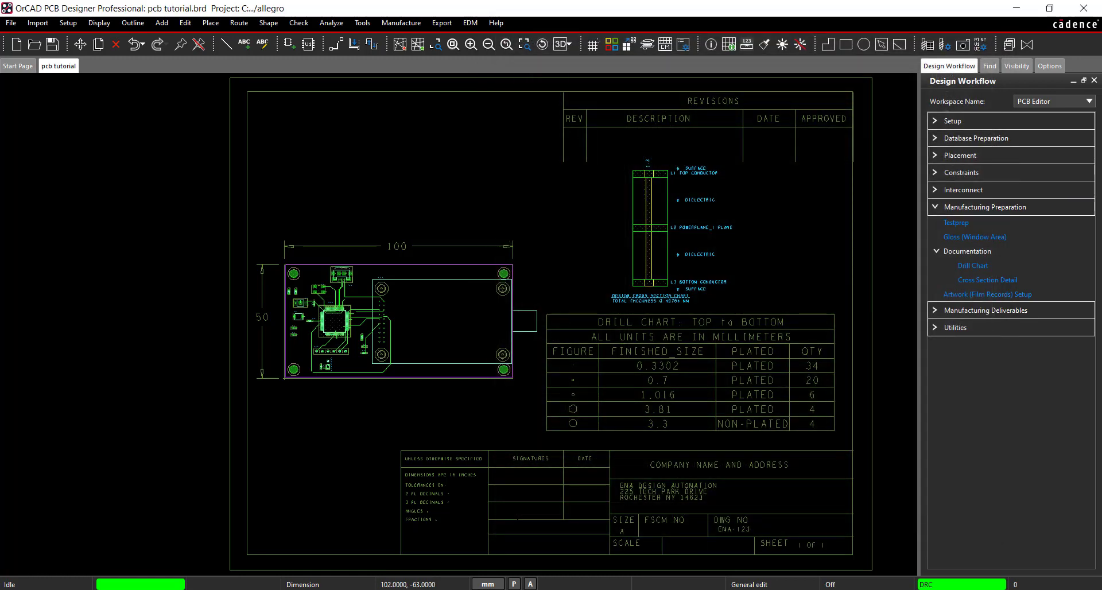
{"action": "left_click", "coordinate": [628, 44]}
Turn all layers off, then show Drawing format, Nclegend-1-3, Xsection_Chart, Dimension and Design_Outline and apply
{"action": "left_click", "coordinate": [613, 46]}
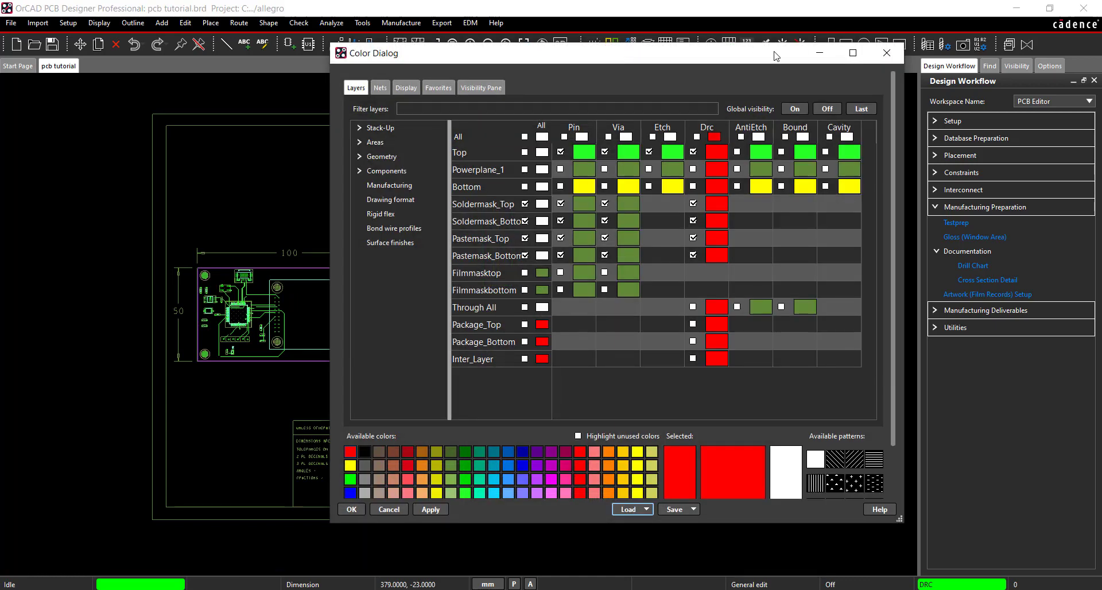
{"action": "left_click", "coordinate": [821, 109]}
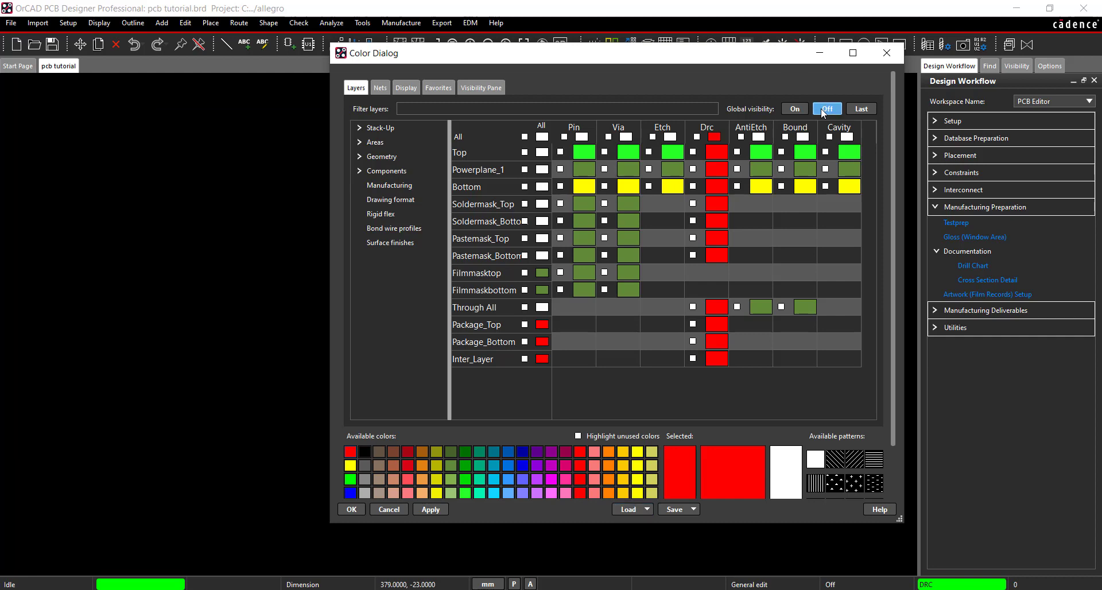
{"action": "left_click", "coordinate": [393, 201]}
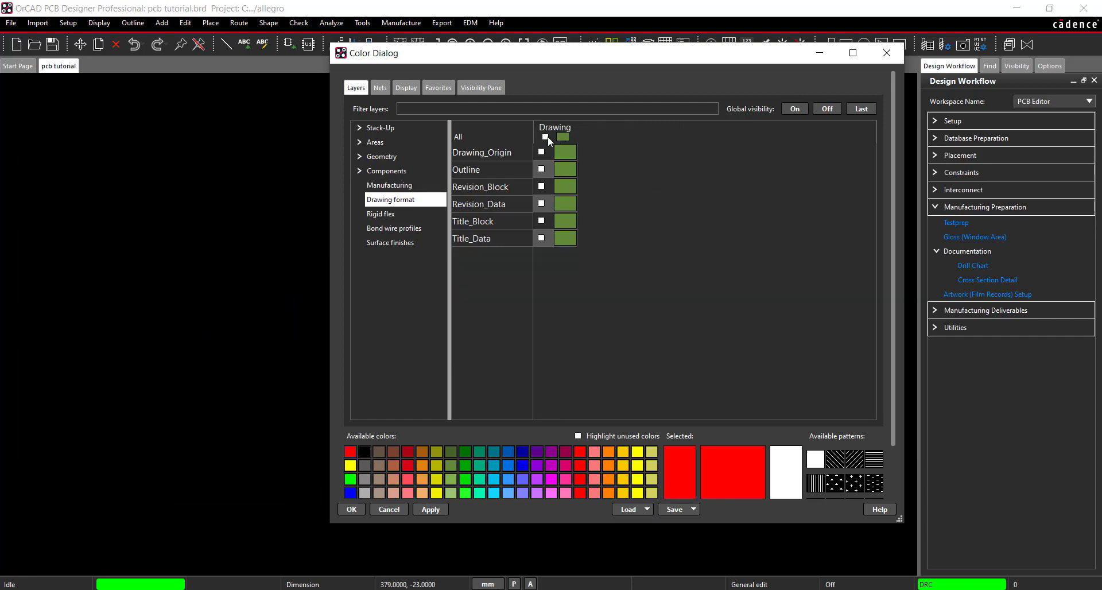
{"action": "left_click", "coordinate": [546, 137]}
{"action": "left_click", "coordinate": [405, 187]}
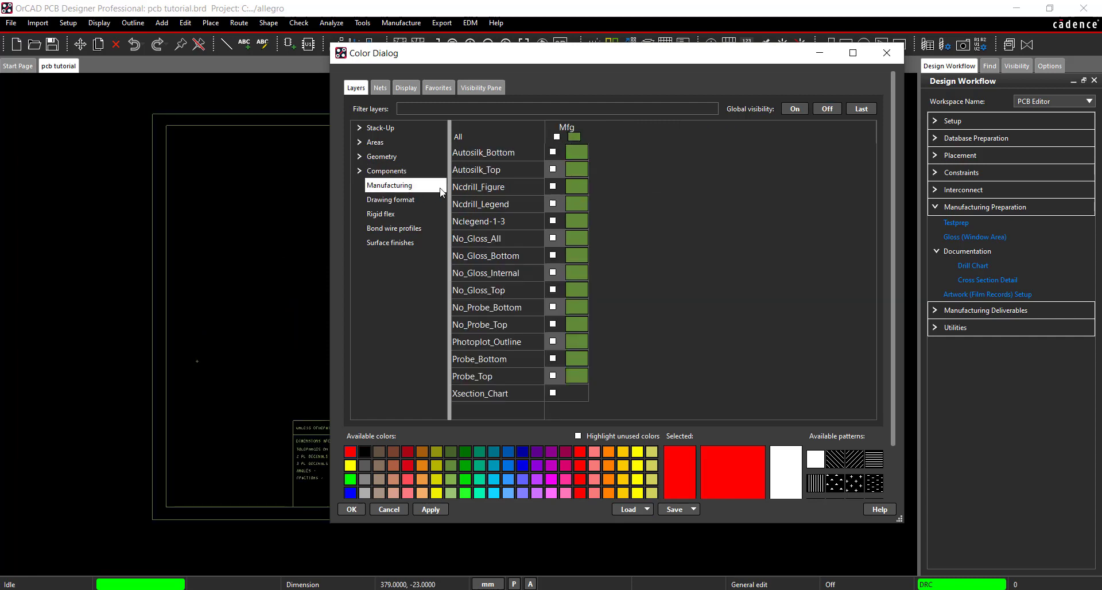
{"action": "left_click", "coordinate": [552, 221]}
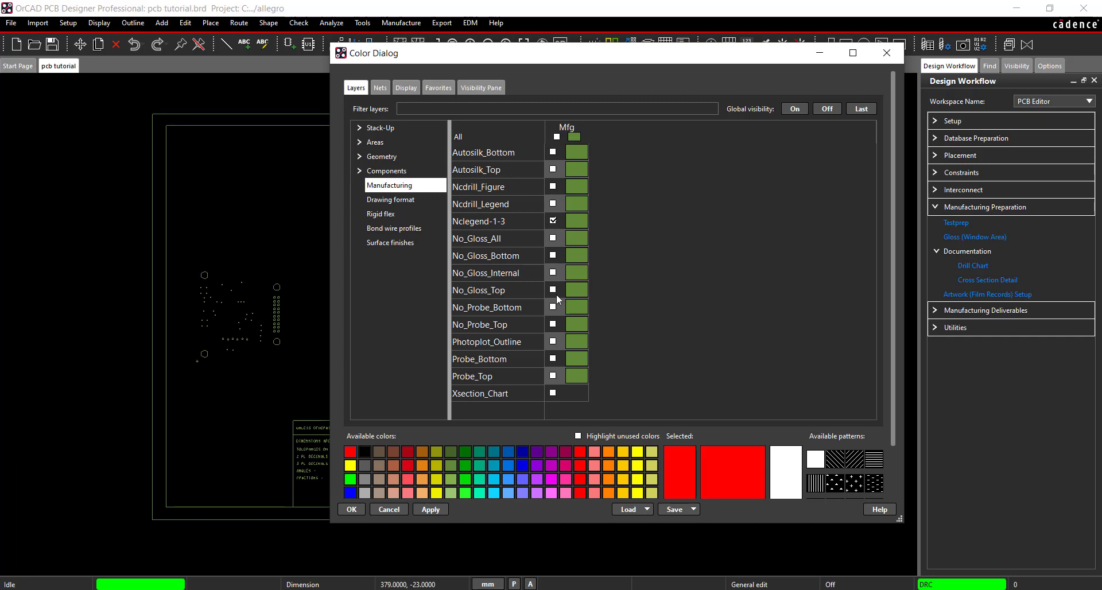
{"action": "left_click", "coordinate": [553, 394]}
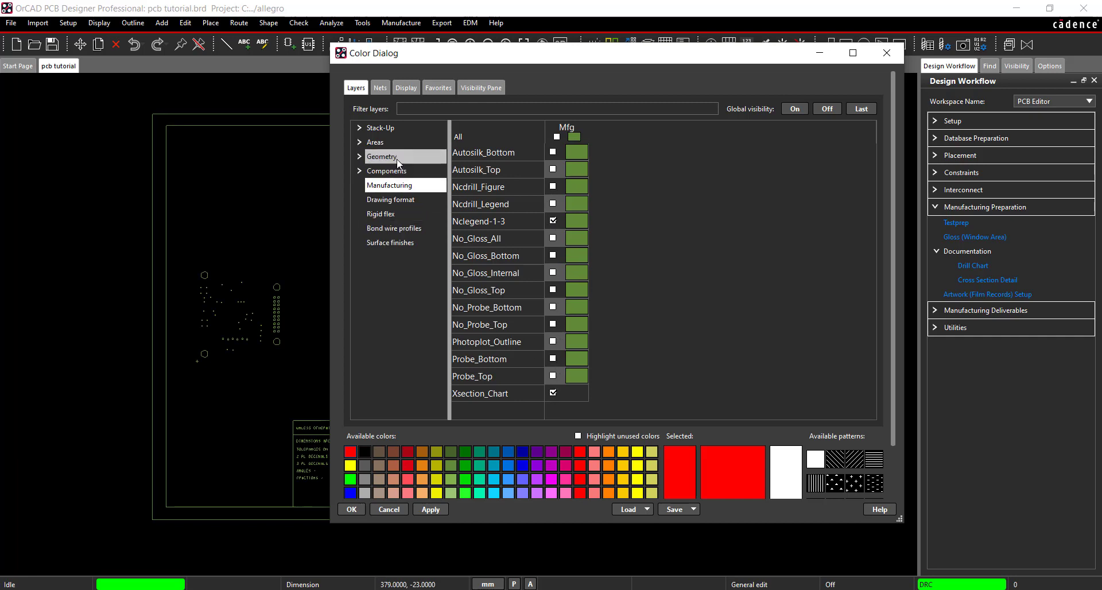
{"action": "left_click", "coordinate": [398, 159]}
{"action": "left_click", "coordinate": [529, 341]}
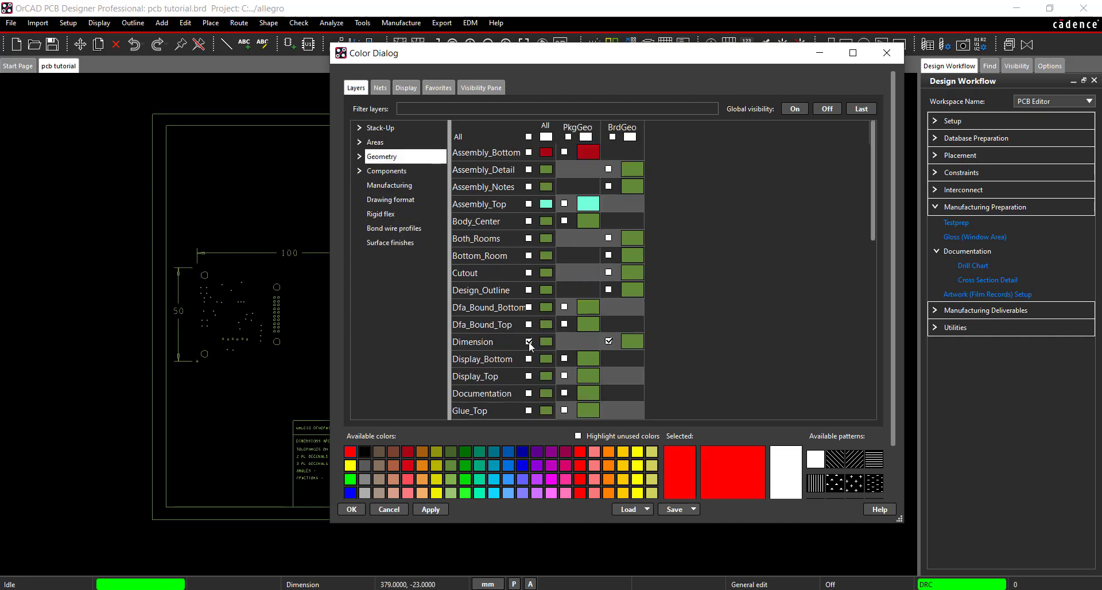
{"action": "left_click", "coordinate": [529, 290]}
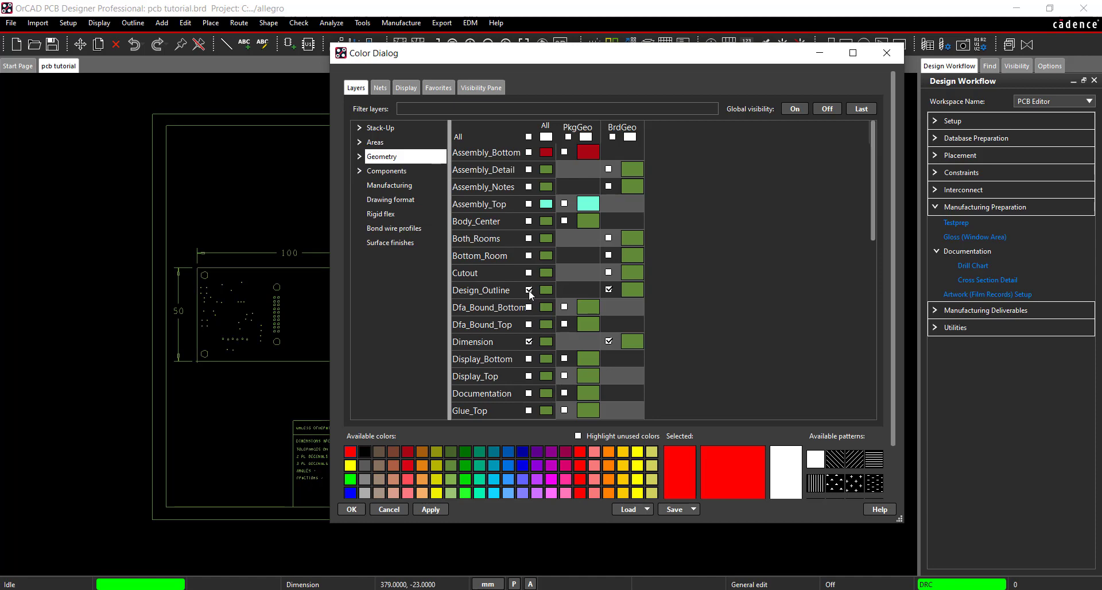
{"action": "left_click", "coordinate": [431, 510]}
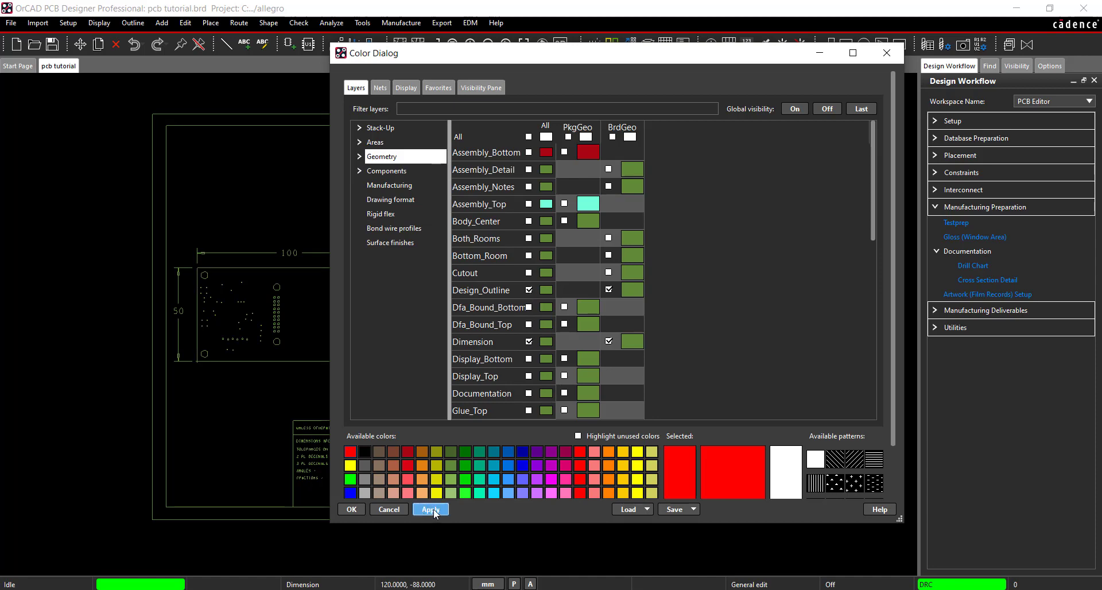
Add a new artwork film named FAB
{"action": "left_click", "coordinate": [1005, 295]}
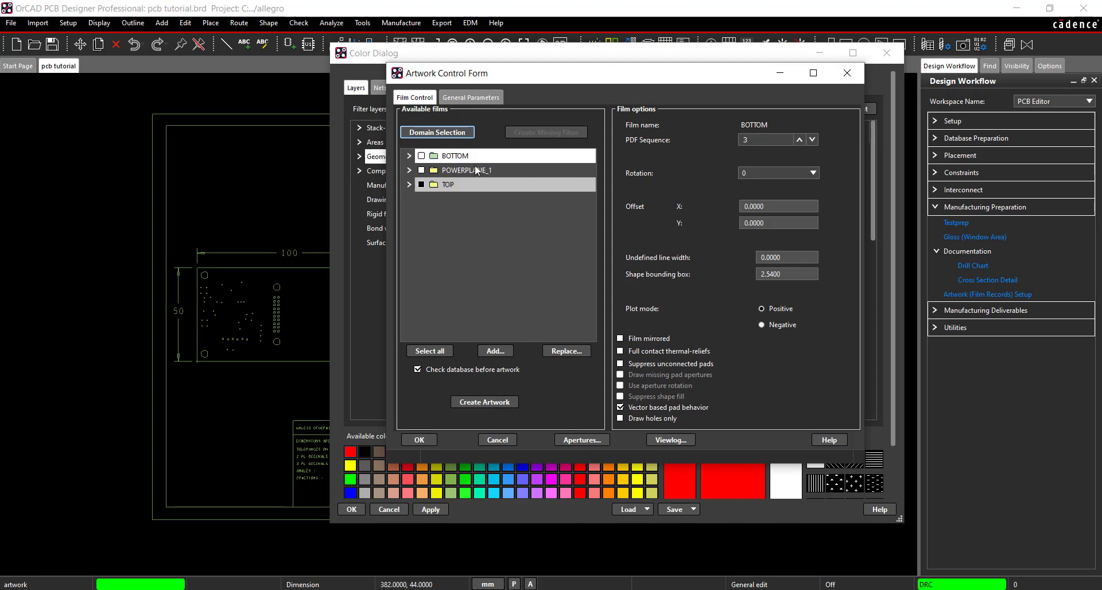
{"action": "right_click", "coordinate": [440, 166]}
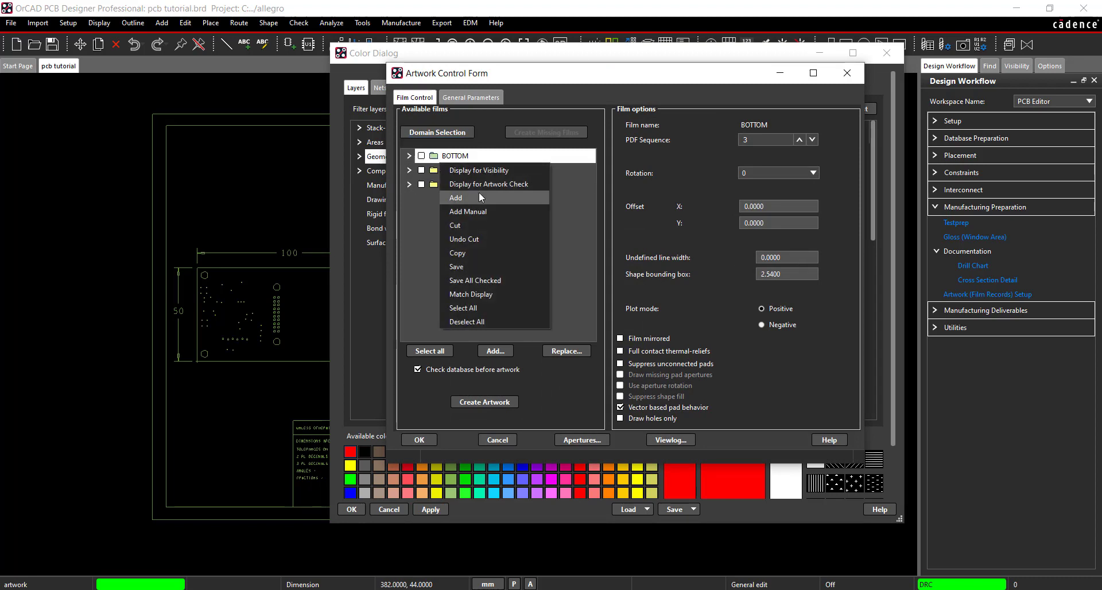
{"action": "left_click", "coordinate": [478, 193]}
{"action": "type", "text": "FAB"}
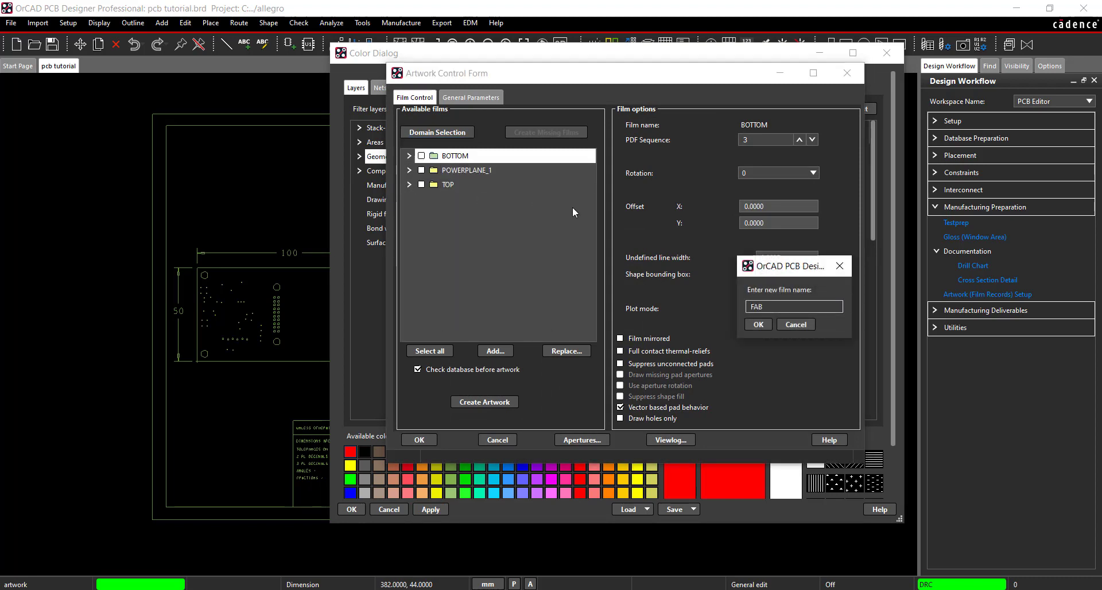
{"action": "left_click", "coordinate": [758, 324]}
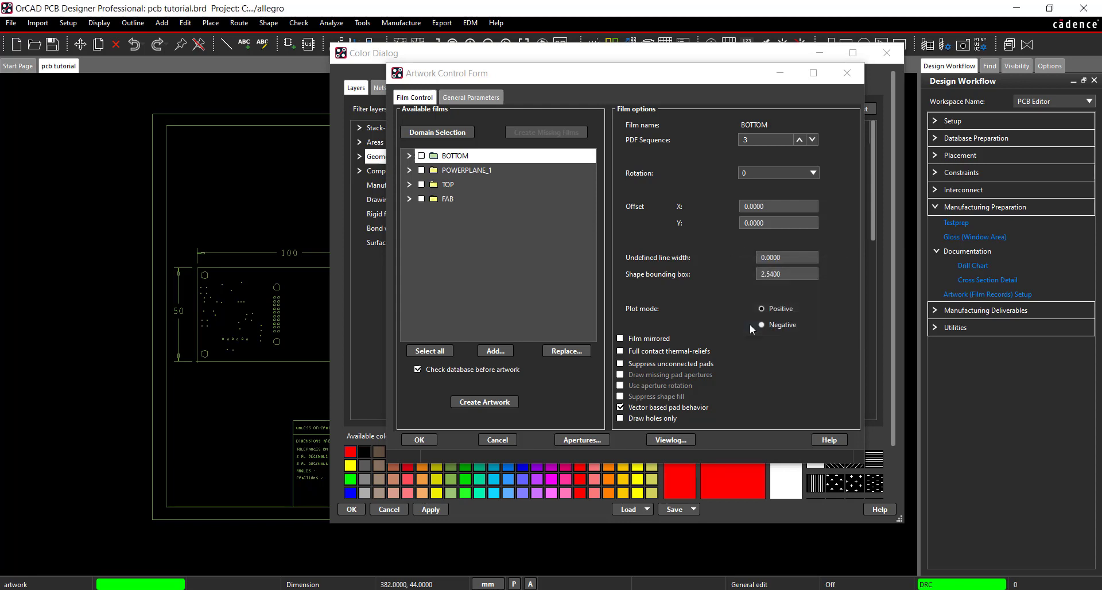
Give the FAB film an undefined line width of .127
{"action": "left_click", "coordinate": [467, 199]}
{"action": "double_click", "coordinate": [762, 256]}
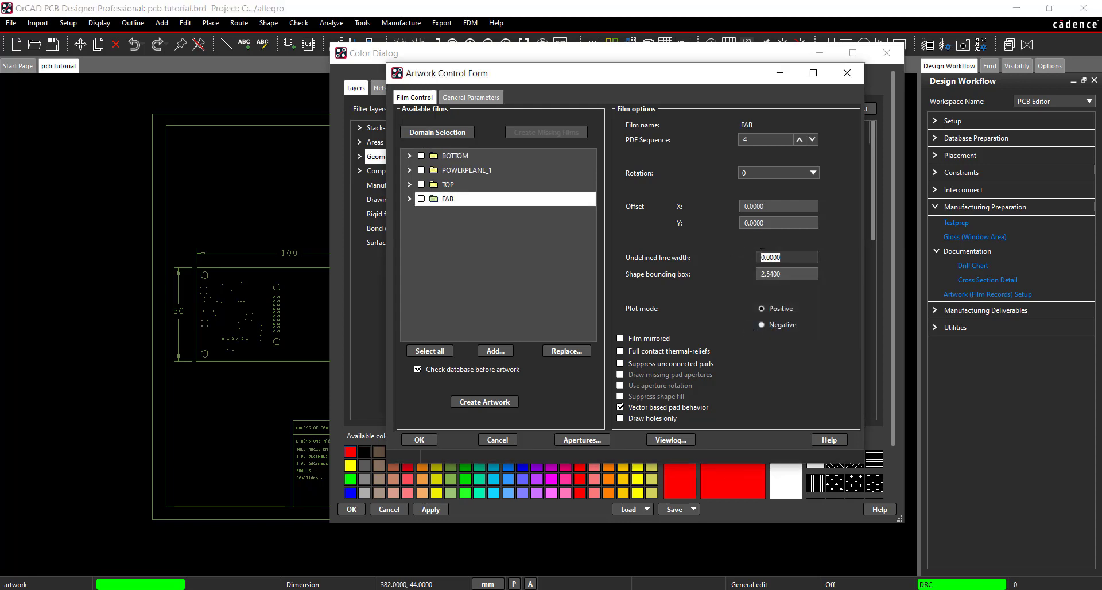
{"action": "type", "text": ".127"}
{"action": "left_click", "coordinate": [595, 277]}
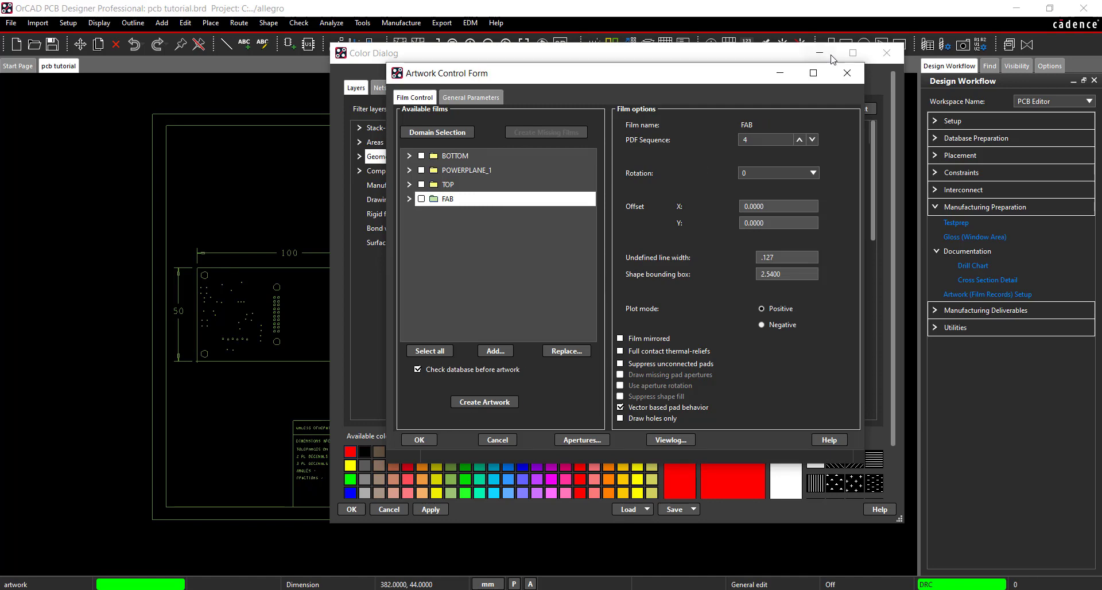
{"action": "left_click", "coordinate": [779, 74]}
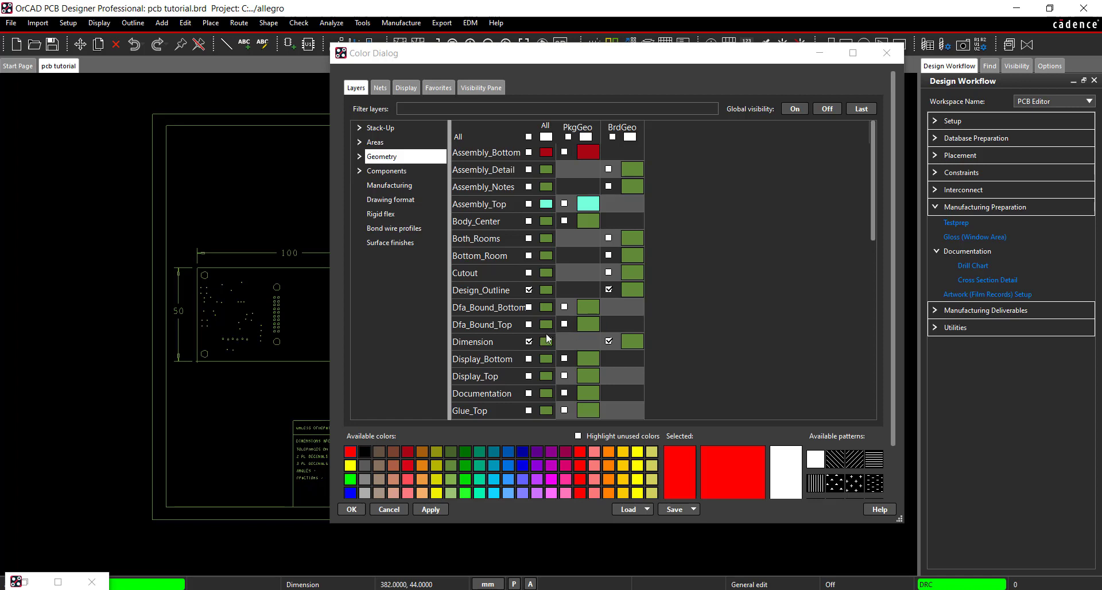
Hide Dimension and Nclegend-1-3, and show Assembly_Top and the Top layer pins
{"action": "left_click", "coordinate": [529, 342]}
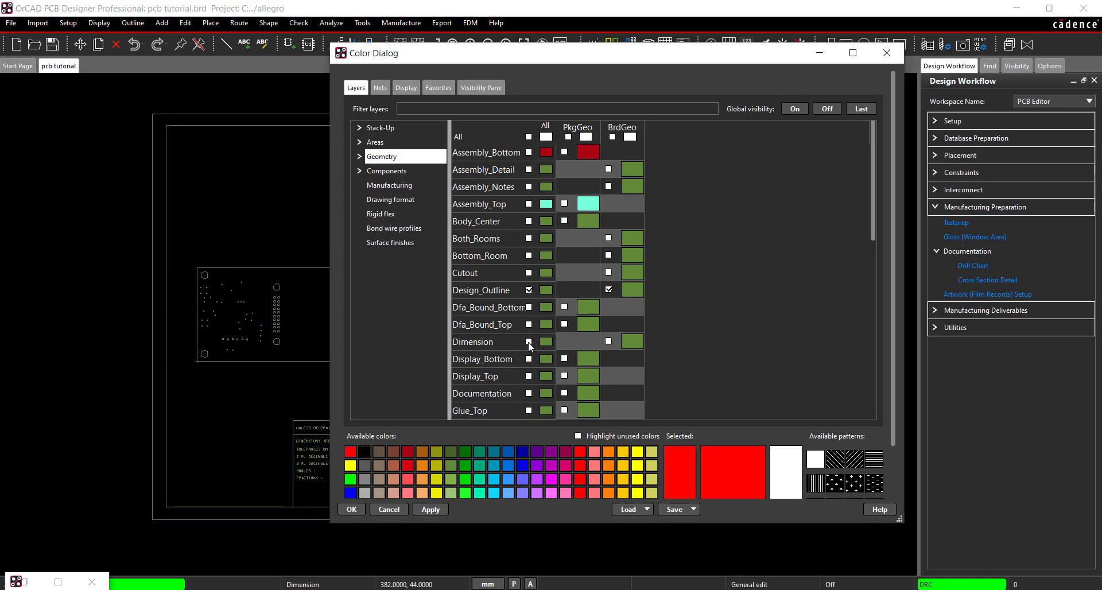
{"action": "left_click", "coordinate": [528, 204]}
{"action": "left_click", "coordinate": [387, 129]}
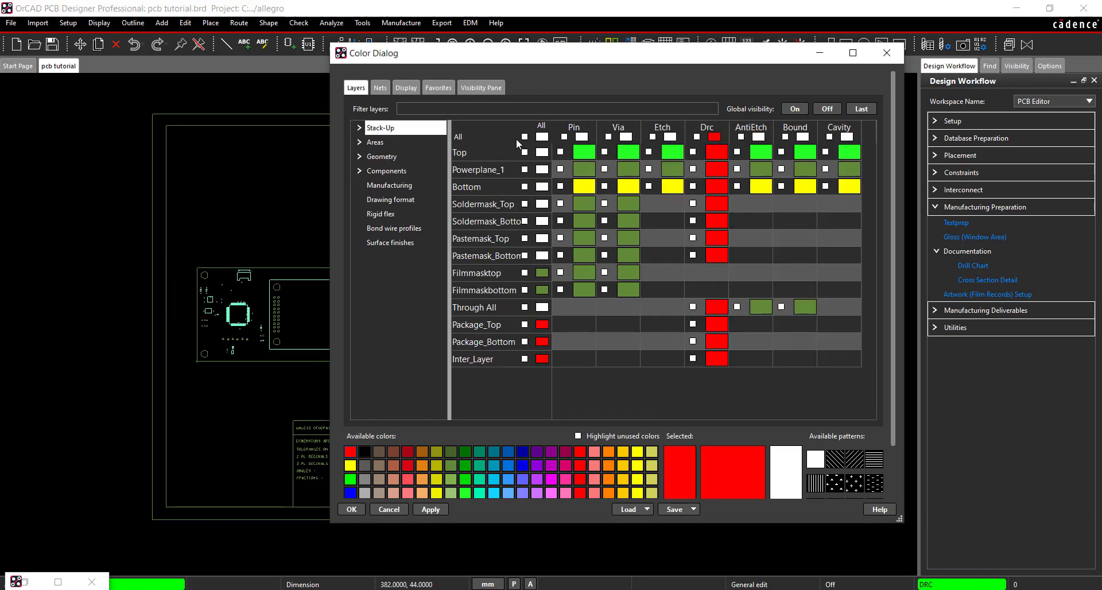
{"action": "left_click", "coordinate": [560, 153]}
{"action": "left_click", "coordinate": [382, 187]}
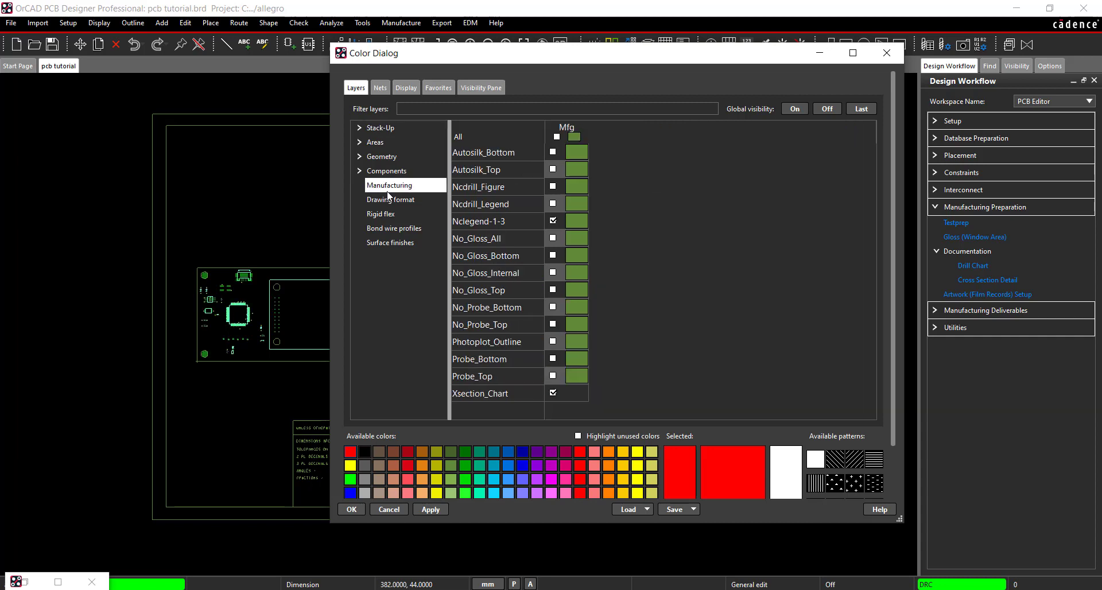
{"action": "left_click", "coordinate": [553, 220]}
{"action": "left_click", "coordinate": [387, 171]}
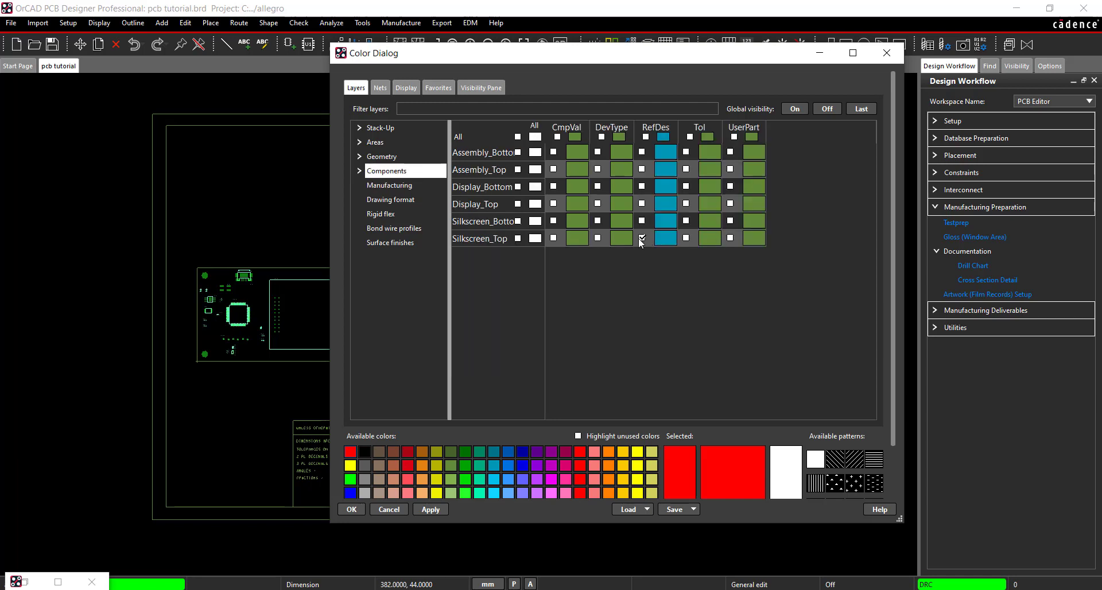
Apply the visibility changes and add a new artwork film named ASSEMBLY
{"action": "left_click", "coordinate": [430, 509]}
{"action": "left_click", "coordinate": [992, 293]}
{"action": "right_click", "coordinate": [465, 198]}
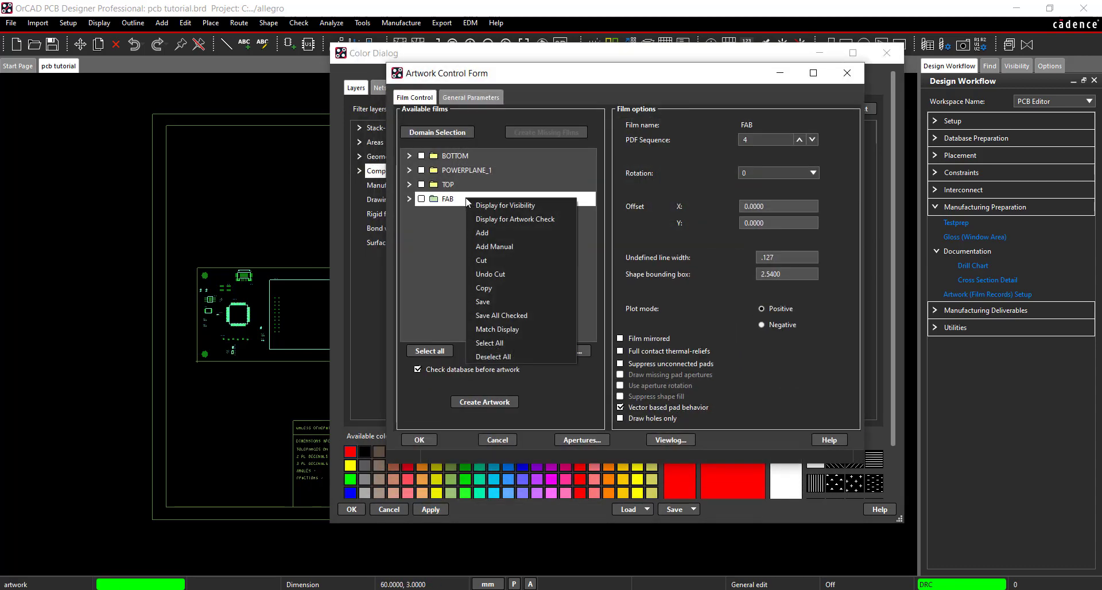
{"action": "left_click", "coordinate": [490, 233]}
{"action": "type", "text": "ASSEMBLY"}
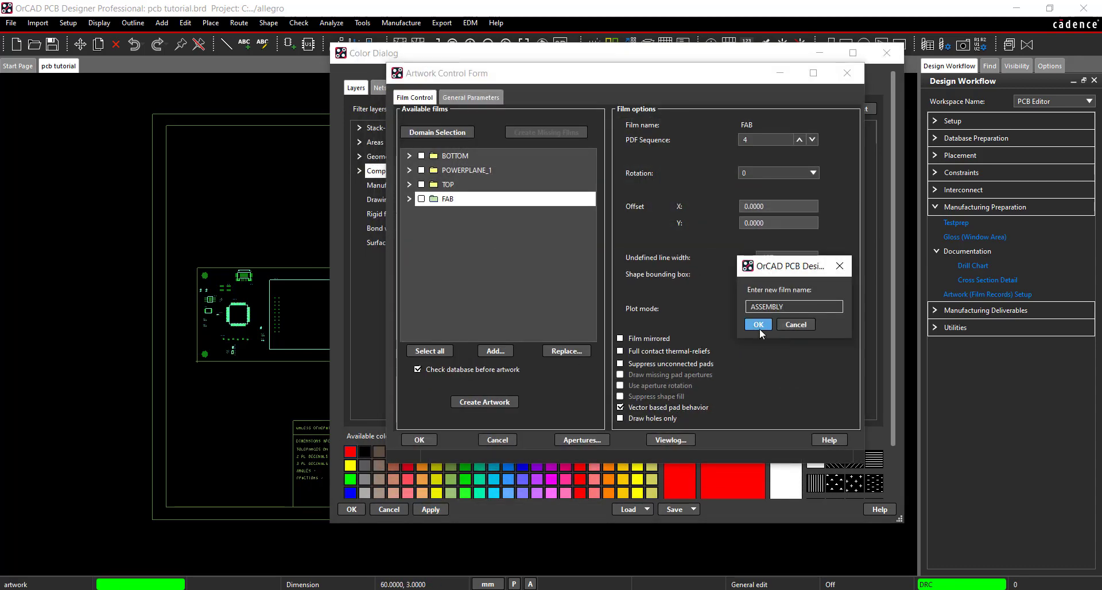
{"action": "left_click", "coordinate": [756, 325]}
Set the ASSEMBLY film's undefined line width to .127
{"action": "left_click", "coordinate": [780, 258]}
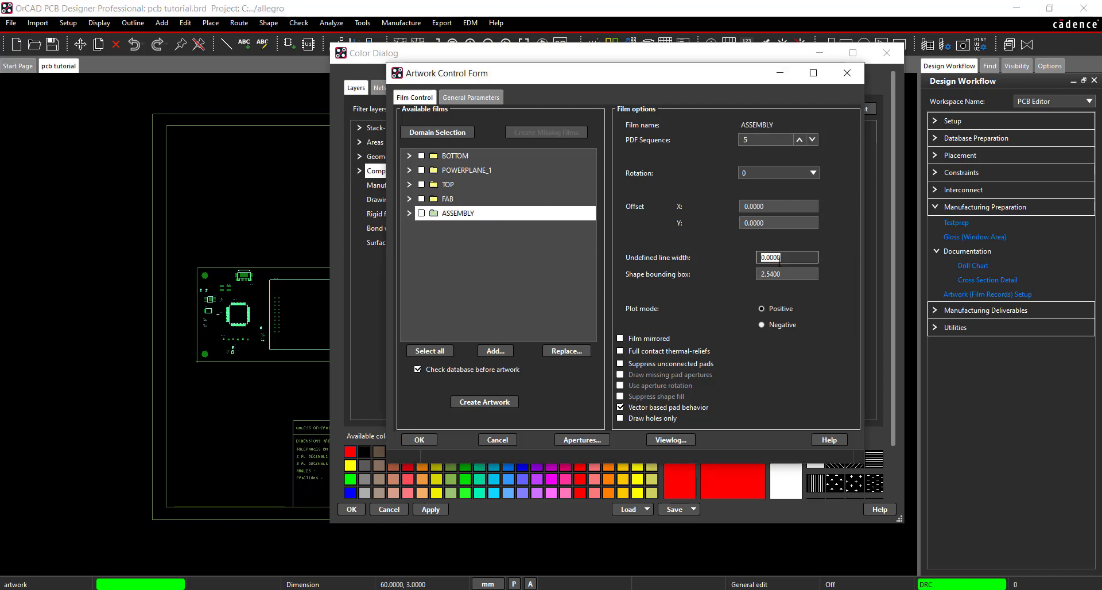
{"action": "type", "text": ".127"}
{"action": "key", "text": "Return"}
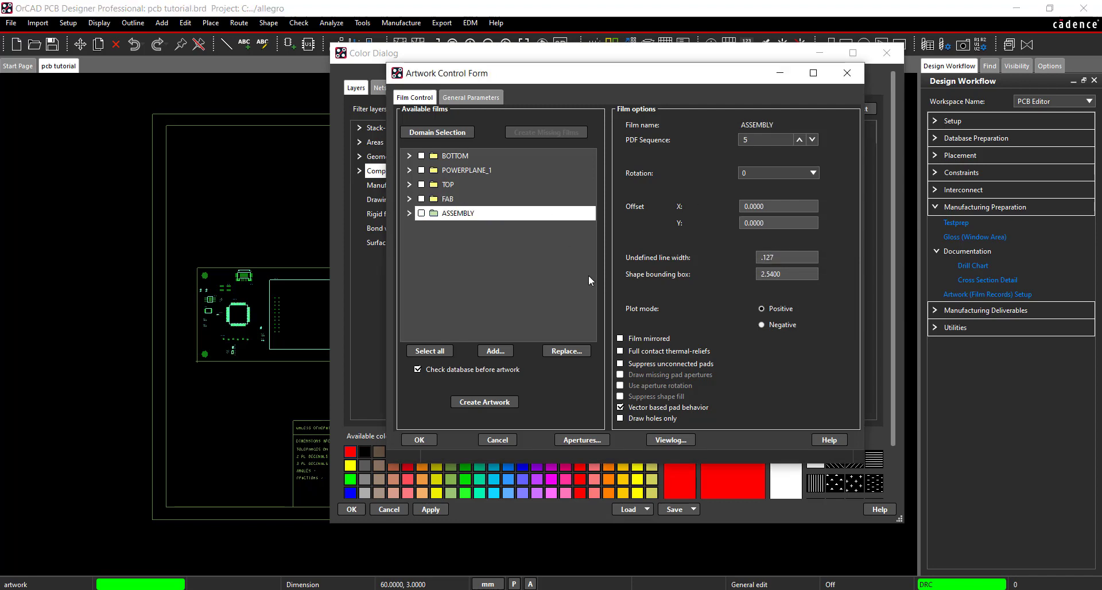
Turn all layers off, then show Silkscreen_Top reference designators and Silkscreen_Top geometry
{"action": "left_click", "coordinate": [780, 76]}
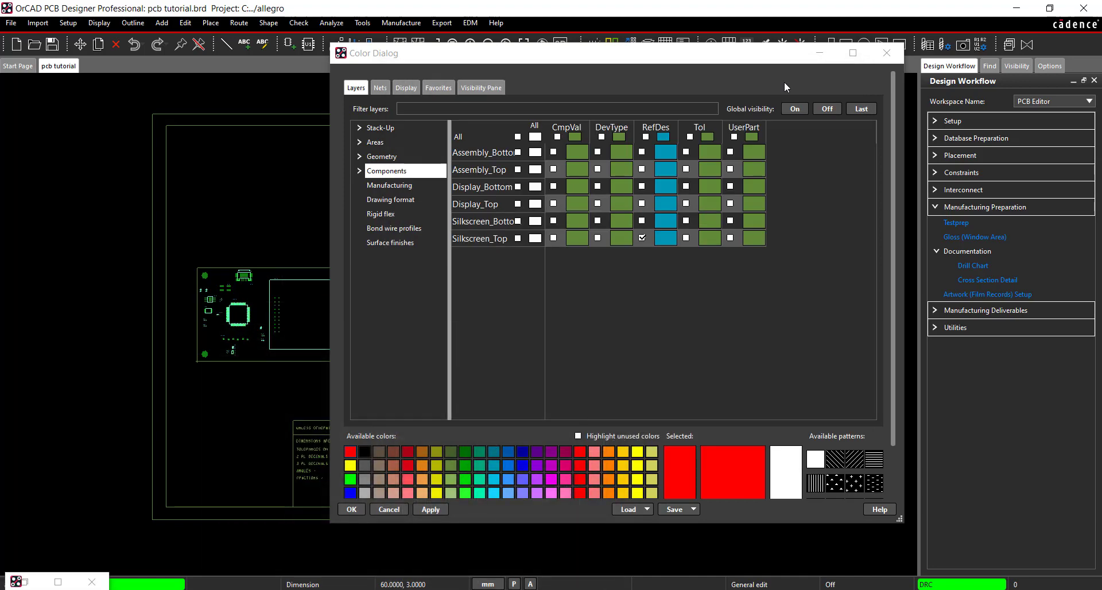
{"action": "left_click", "coordinate": [817, 109]}
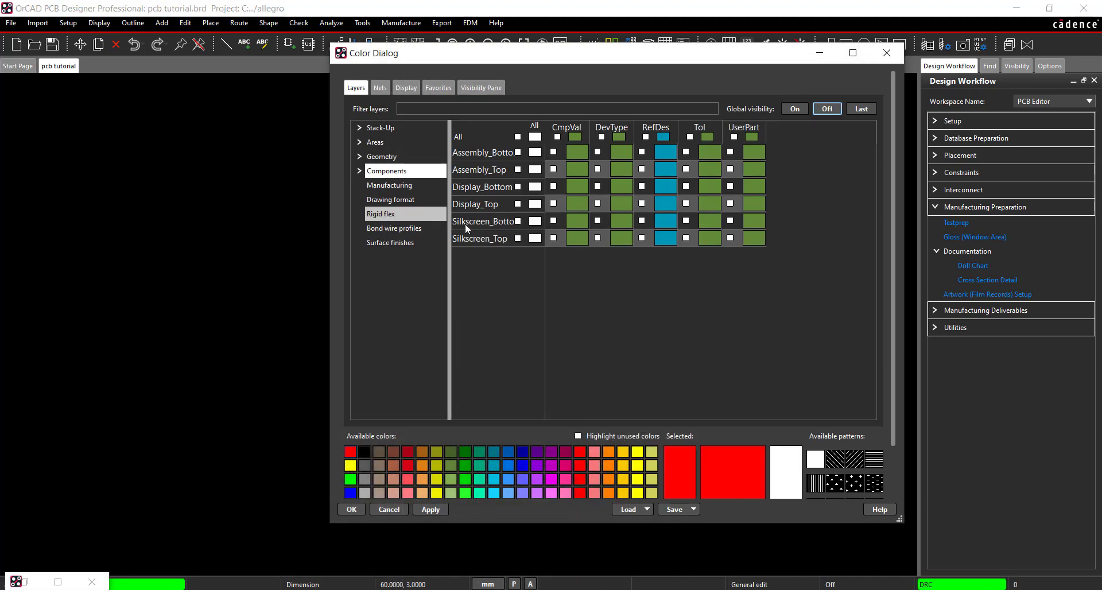
{"action": "left_click", "coordinate": [643, 237]}
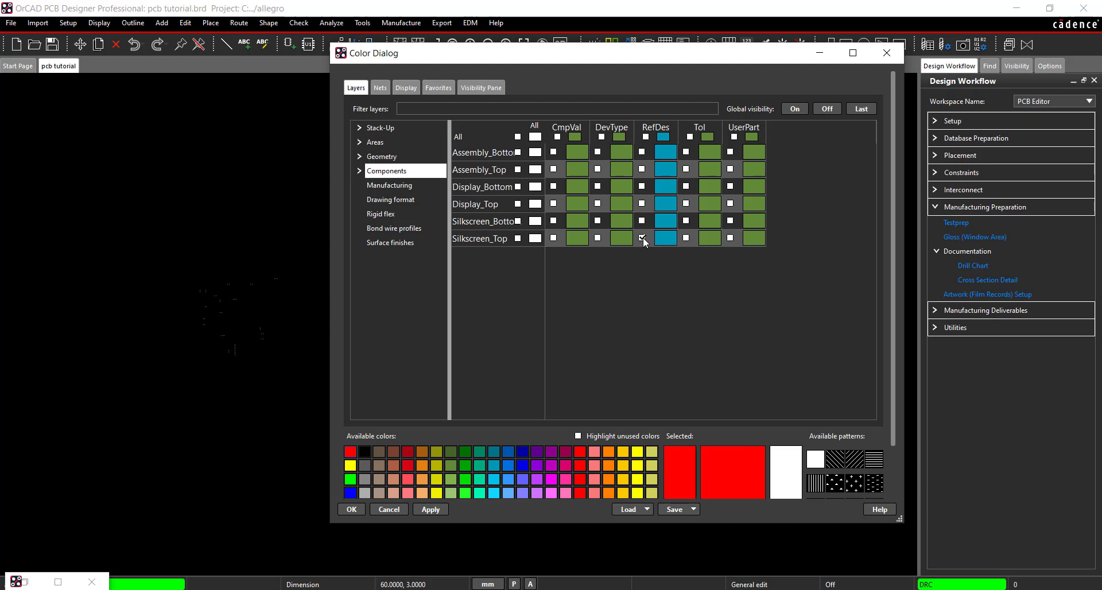
{"action": "left_click", "coordinate": [382, 156]}
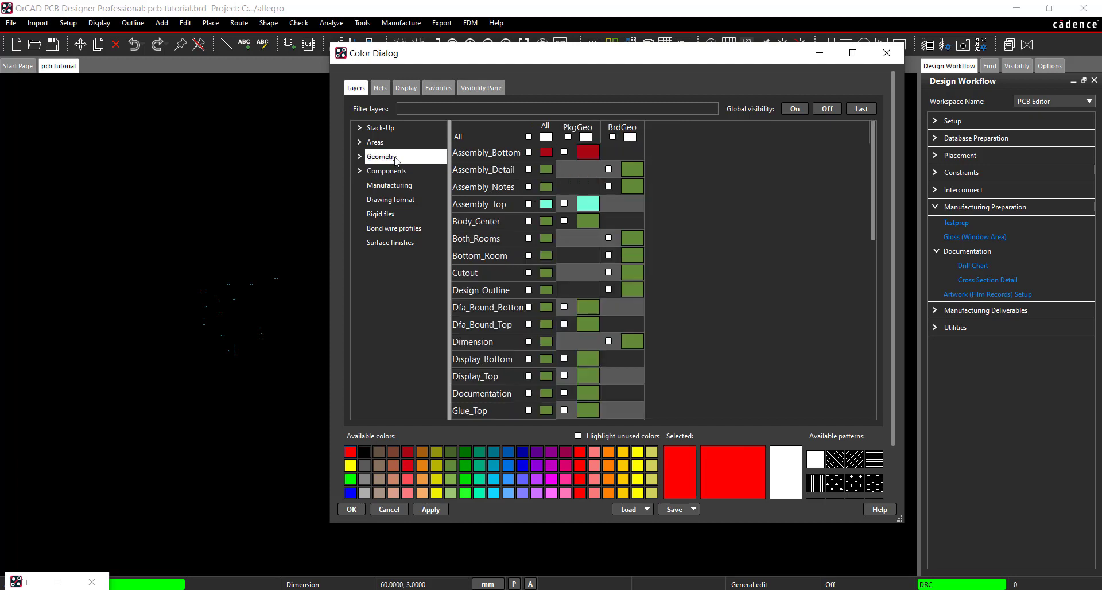
{"action": "left_click", "coordinate": [528, 290]}
{"action": "left_click_drag", "start_coordinate": [873, 181], "coordinate": [887, 388]}
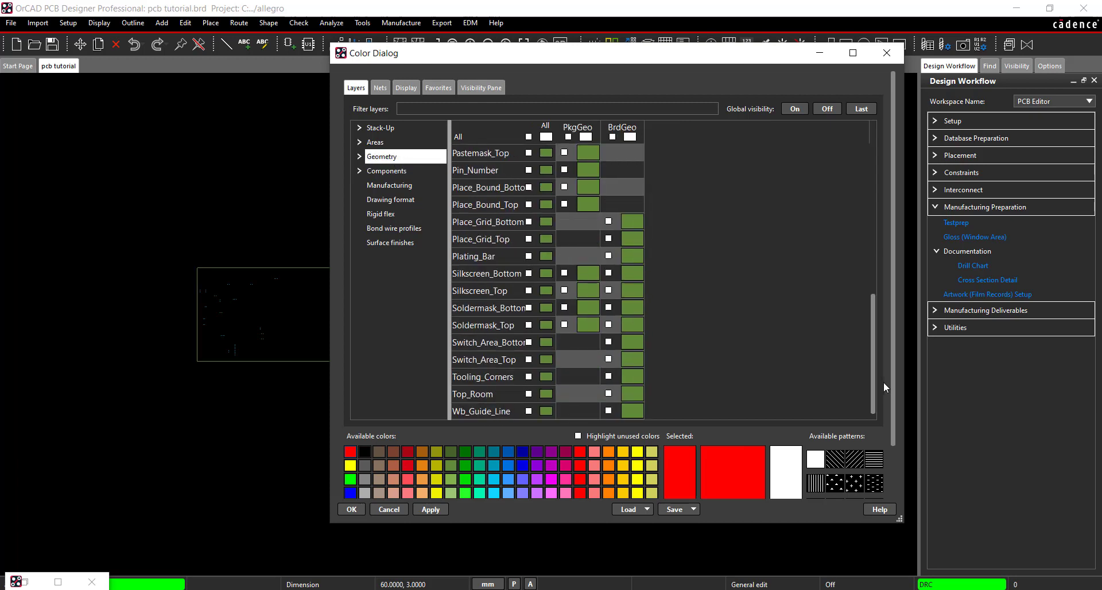
{"action": "left_click", "coordinate": [529, 291]}
{"action": "left_click", "coordinate": [431, 510]}
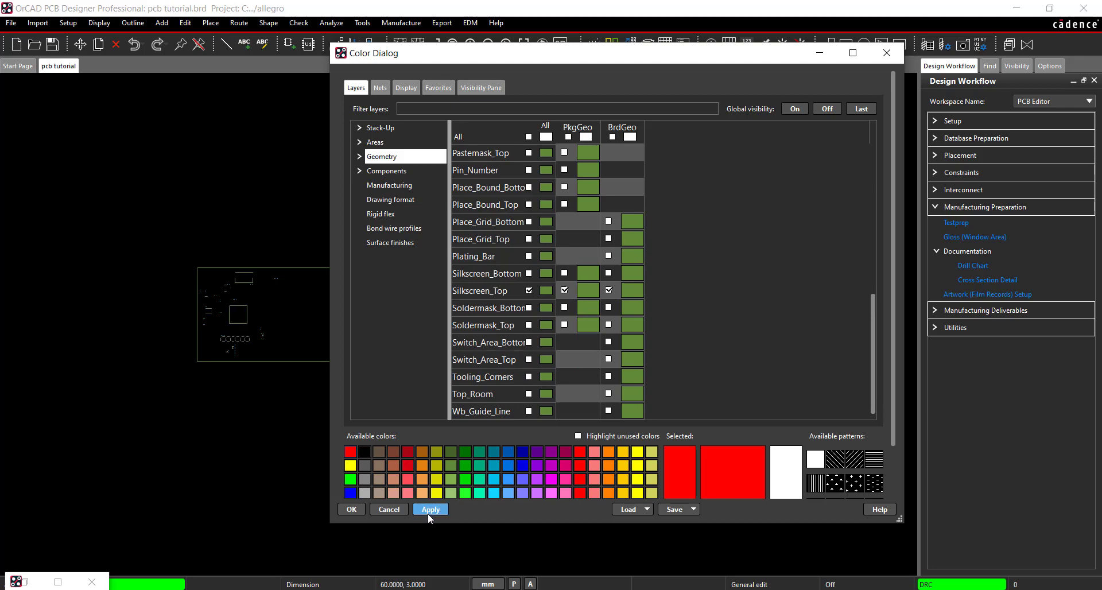
Add a new artwork film named SILKSCREENTOP from the visible layers
{"action": "right_click", "coordinate": [458, 213]}
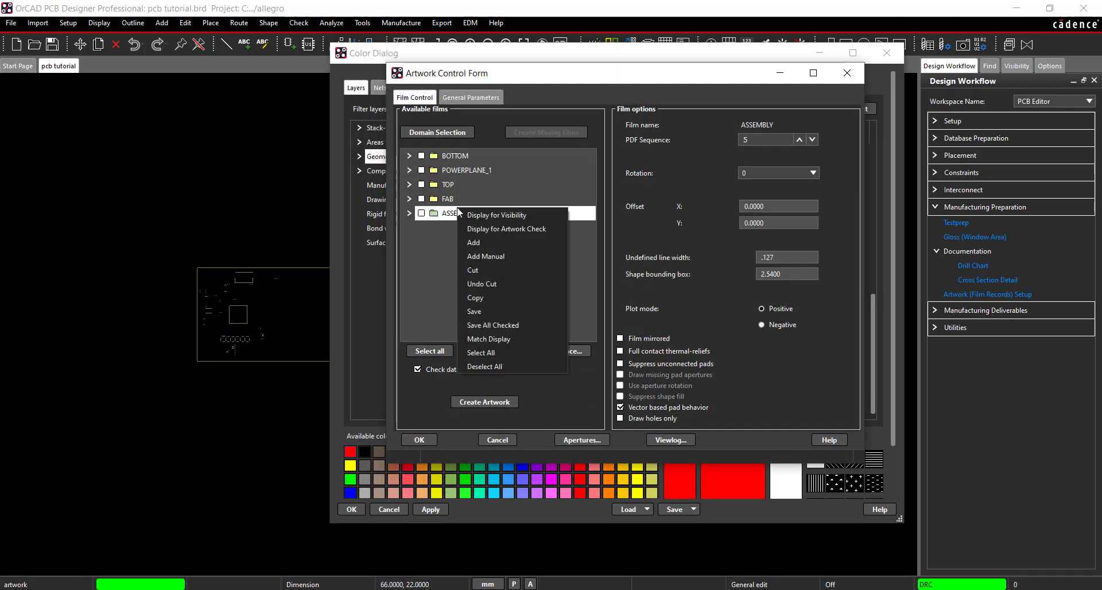
{"action": "left_click", "coordinate": [497, 242]}
{"action": "type", "text": "SILKSCREENTOP"}
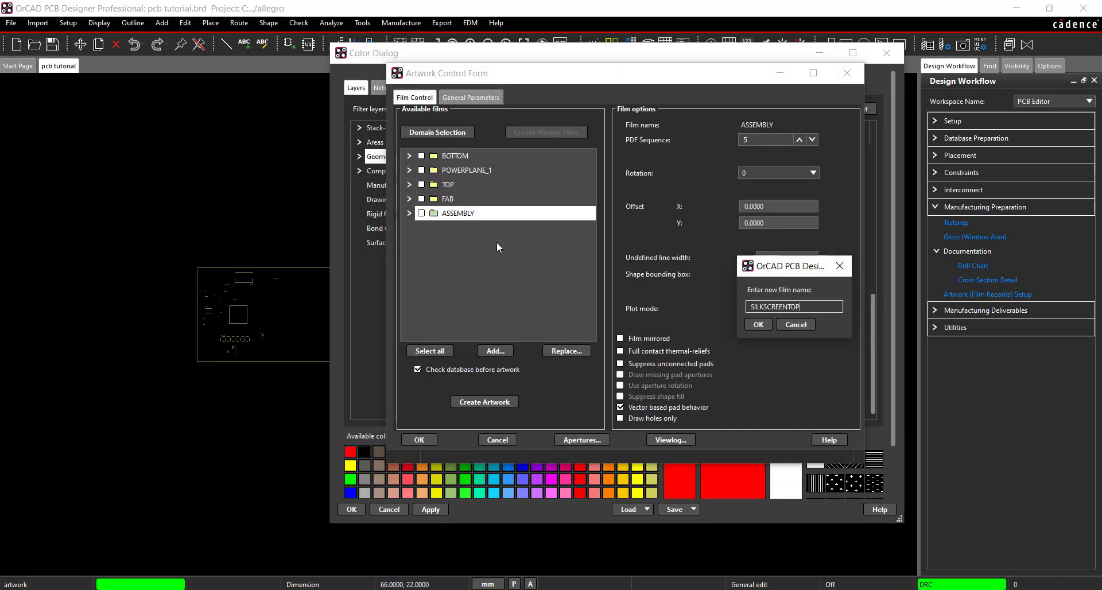
{"action": "left_click", "coordinate": [770, 325]}
{"action": "left_click", "coordinate": [449, 228]}
{"action": "left_click", "coordinate": [796, 259]}
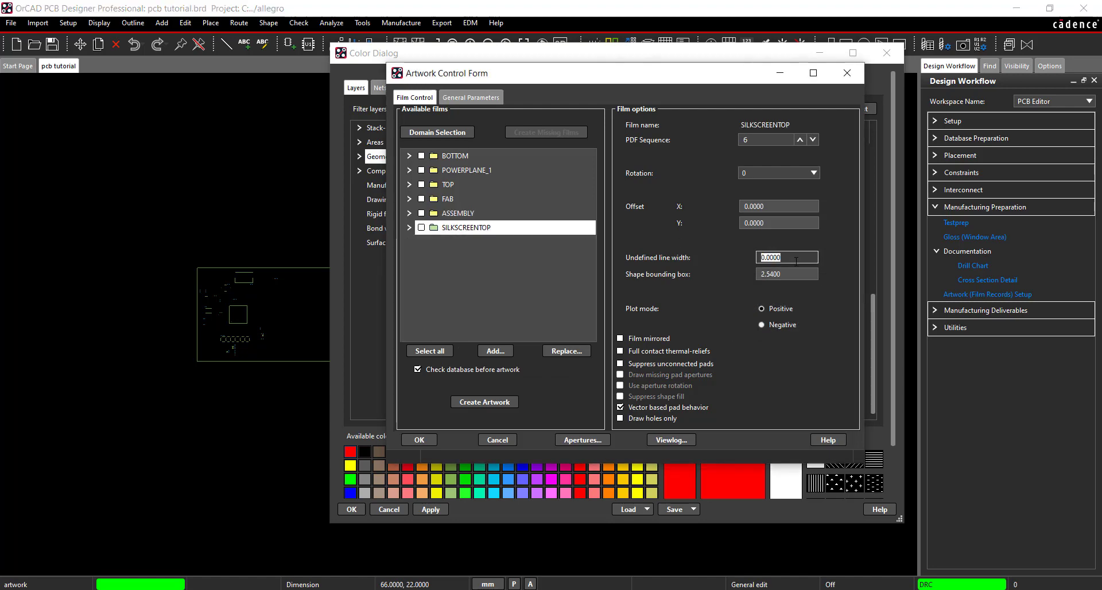
{"action": "left_click", "coordinate": [780, 72]}
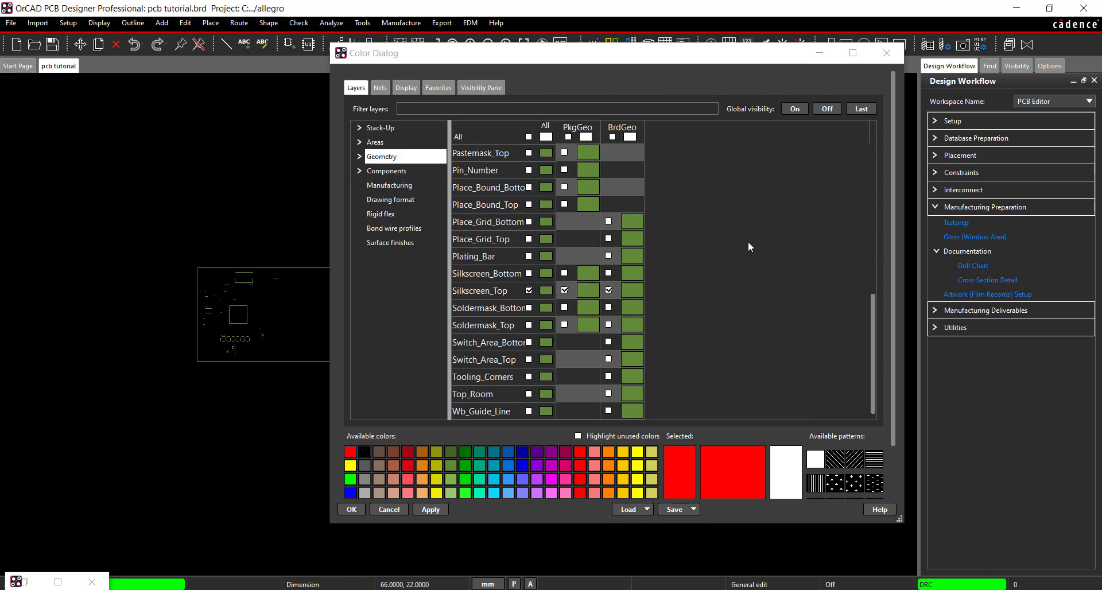
Hide the Silkscreen_Top layer and show the Soldermask_Top layers
{"action": "left_click", "coordinate": [528, 290]}
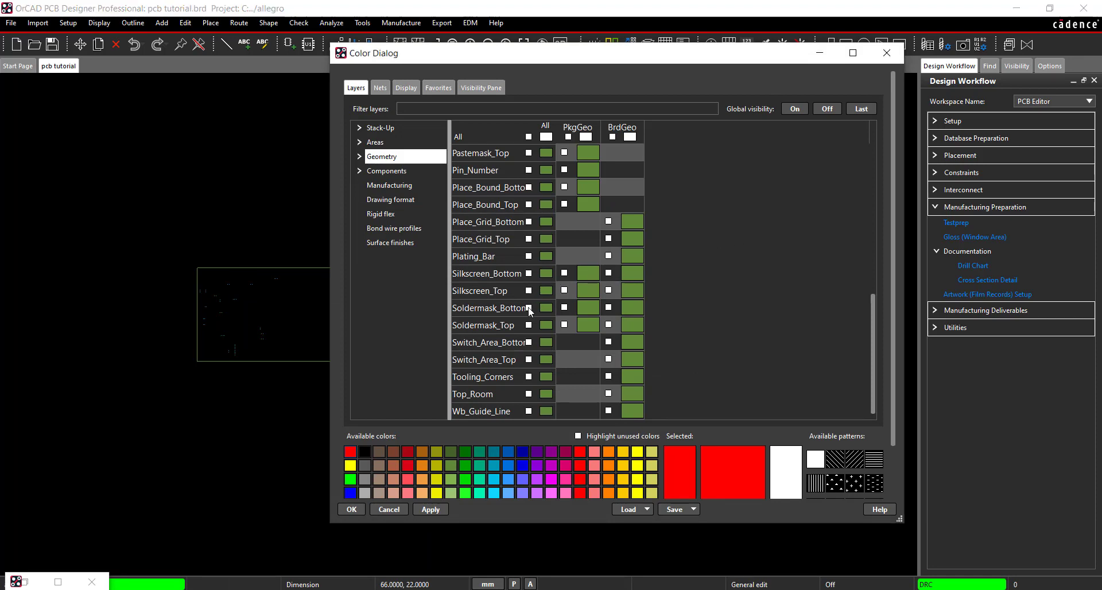
{"action": "left_click", "coordinate": [386, 170]}
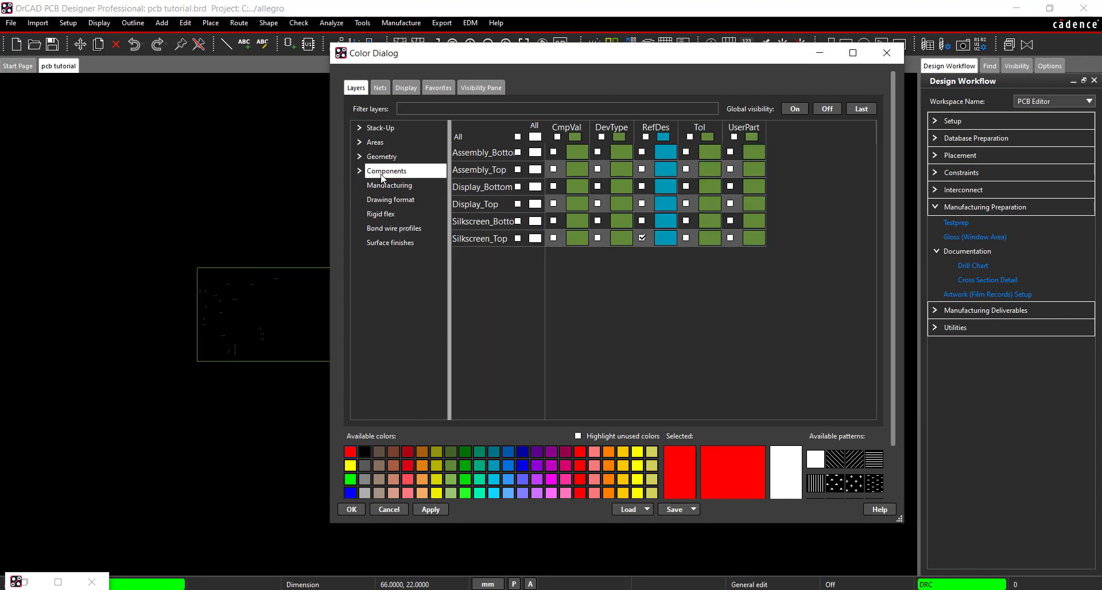
{"action": "left_click", "coordinate": [418, 129]}
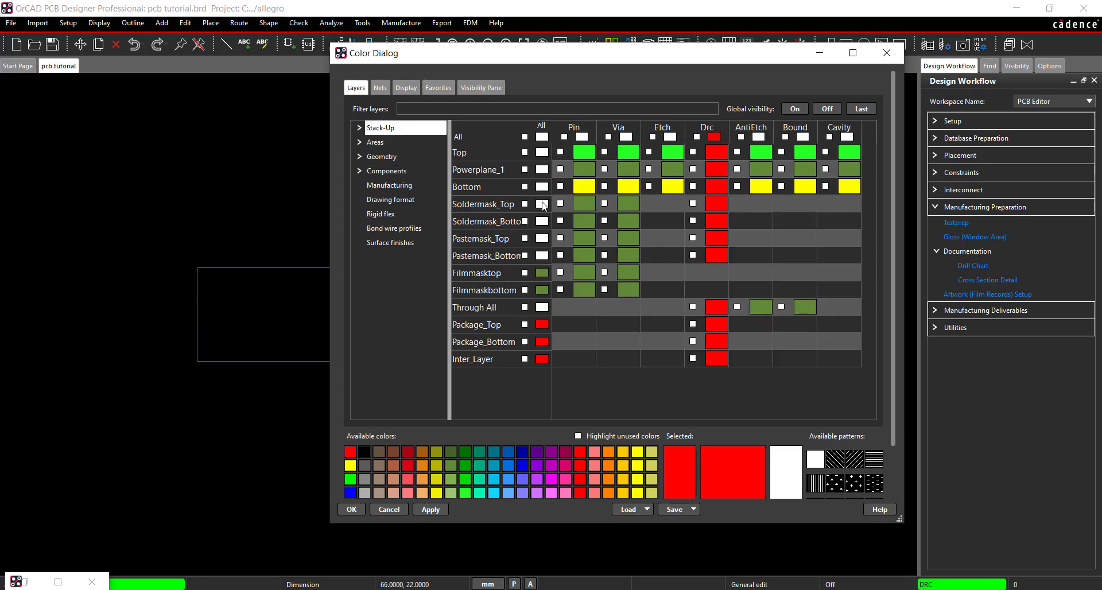
{"action": "left_click", "coordinate": [525, 204]}
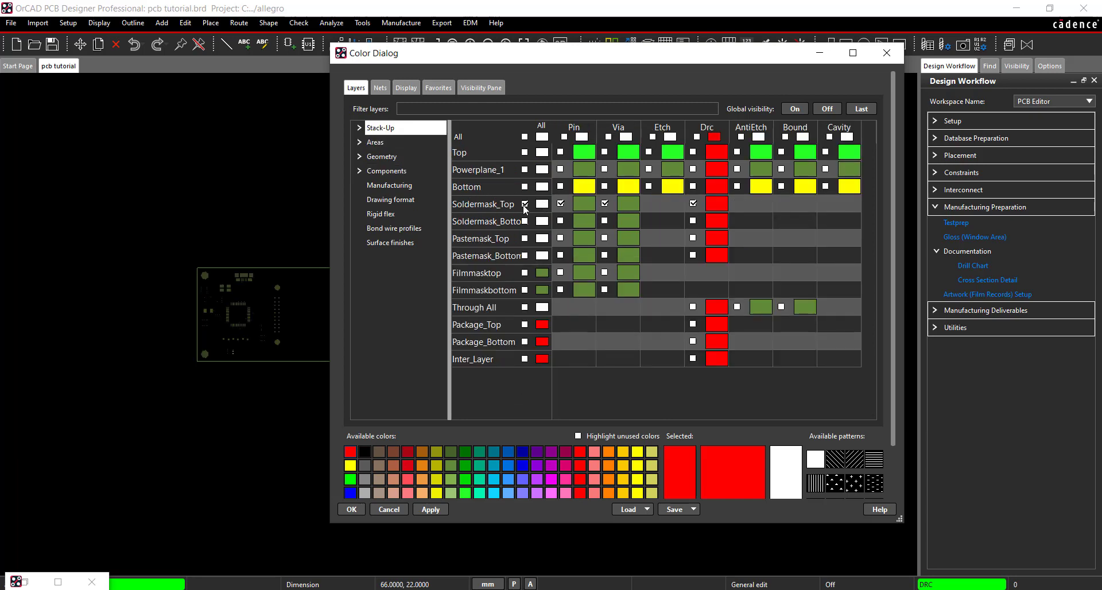
{"action": "left_click", "coordinate": [430, 509]}
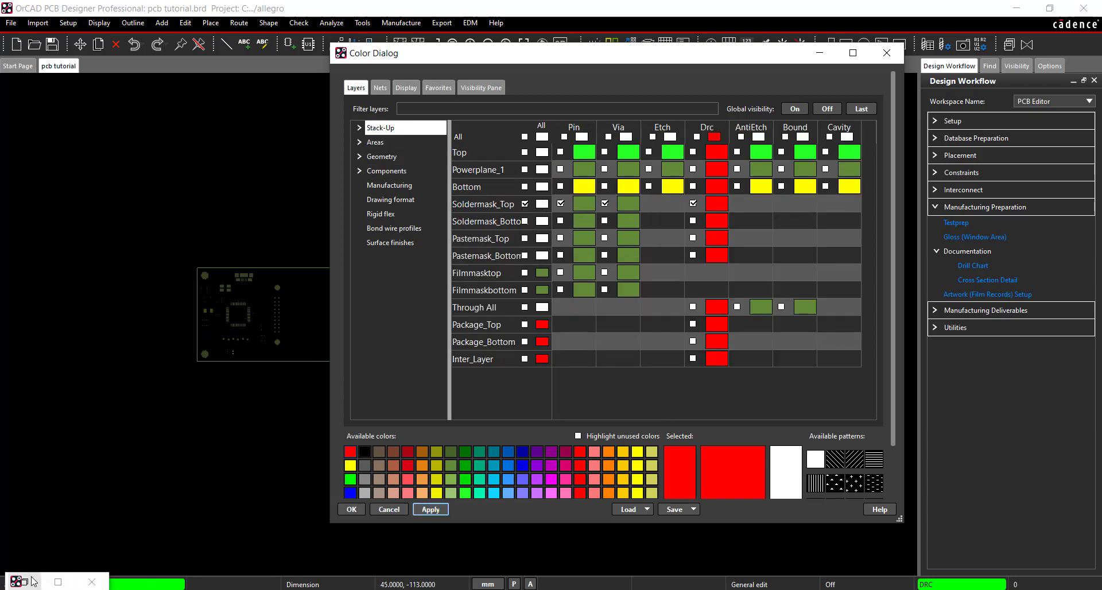
Add a SOLDERMASKTOP film with an undefined line width of .127
{"action": "left_click", "coordinate": [31, 582]}
{"action": "right_click", "coordinate": [454, 229]}
{"action": "left_click", "coordinate": [517, 263]}
{"action": "type", "text": "SOLDERMASKTOP"}
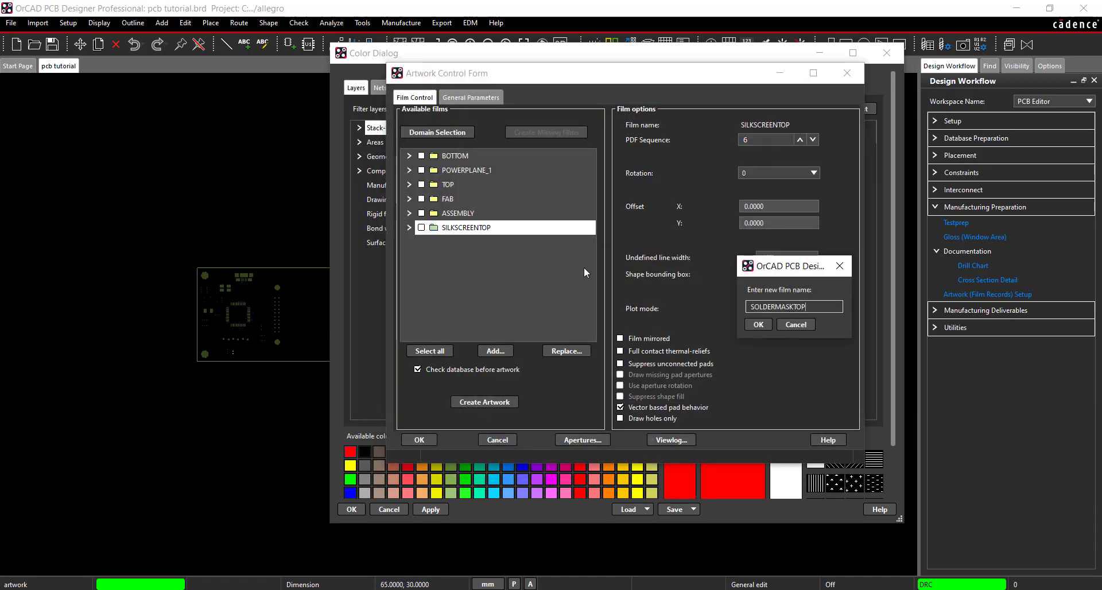
{"action": "left_click", "coordinate": [758, 325]}
{"action": "left_click", "coordinate": [489, 243]}
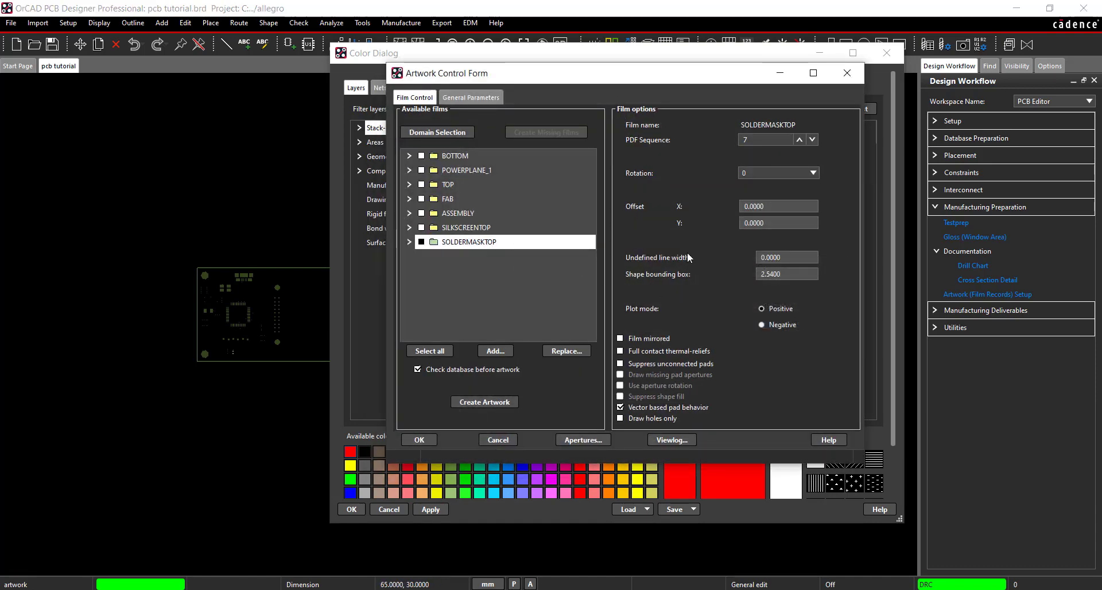
{"action": "double_click", "coordinate": [790, 258]}
{"action": "type", "text": "."}
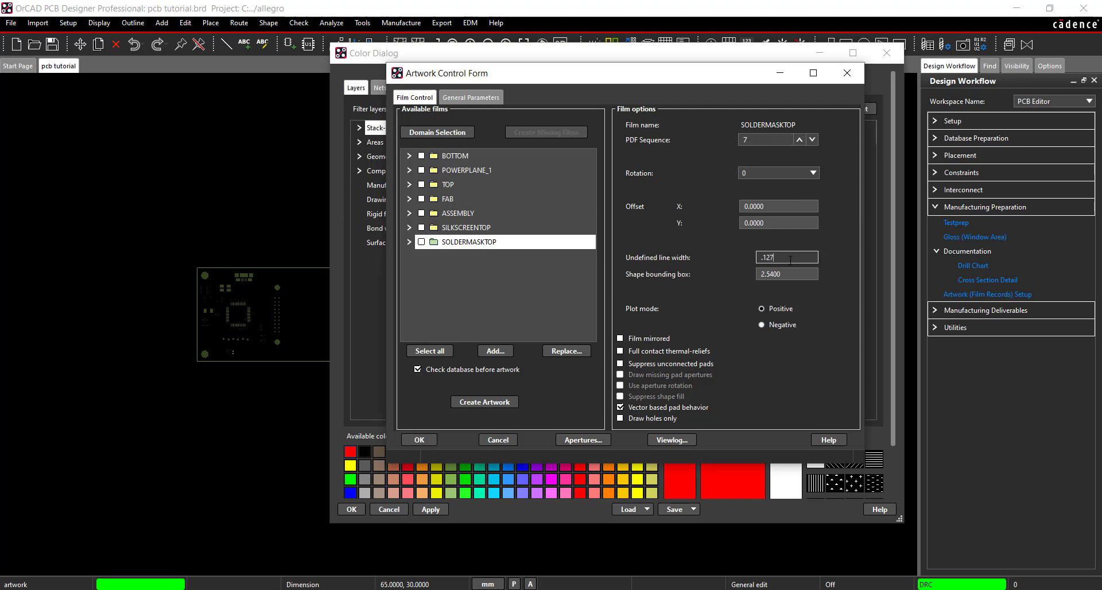
{"action": "type", "text": "127"}
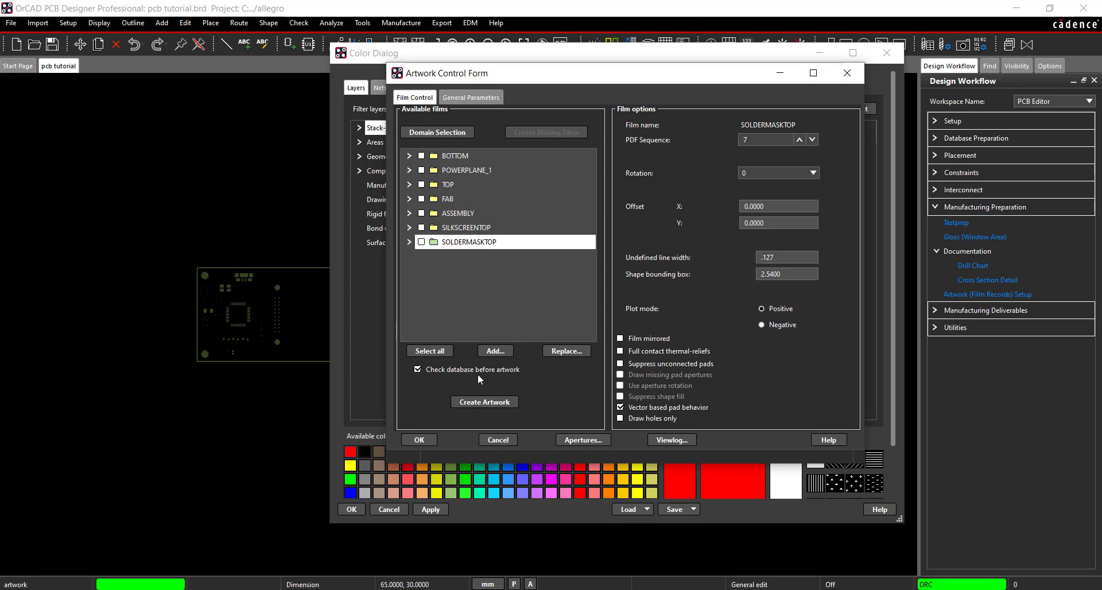
{"action": "left_click", "coordinate": [358, 362]}
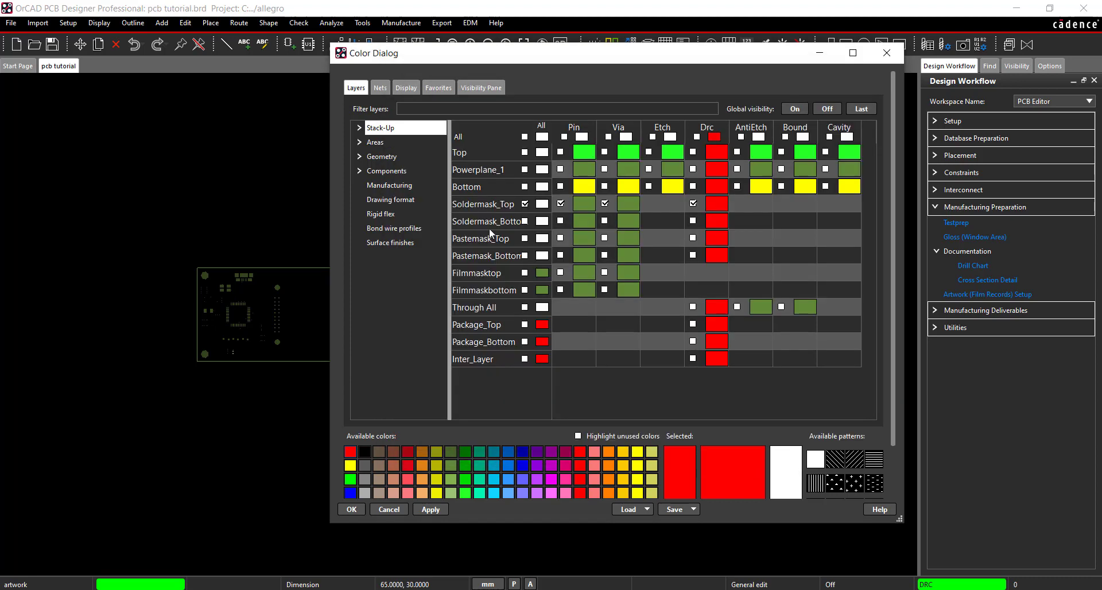
Hide the Soldermask_Top layers and show the Soldermask_Bottom geometry layers
{"action": "left_click", "coordinate": [525, 203]}
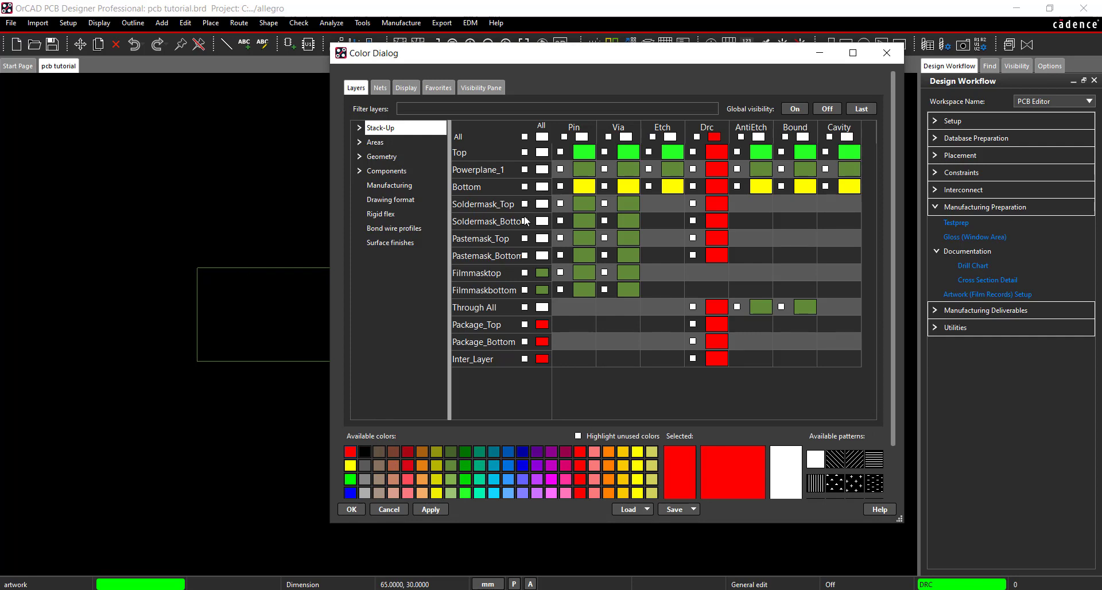
{"action": "left_click", "coordinate": [381, 156]}
{"action": "scroll", "coordinate": [619, 304], "scroll_direction": "down", "scroll_amount": 5}
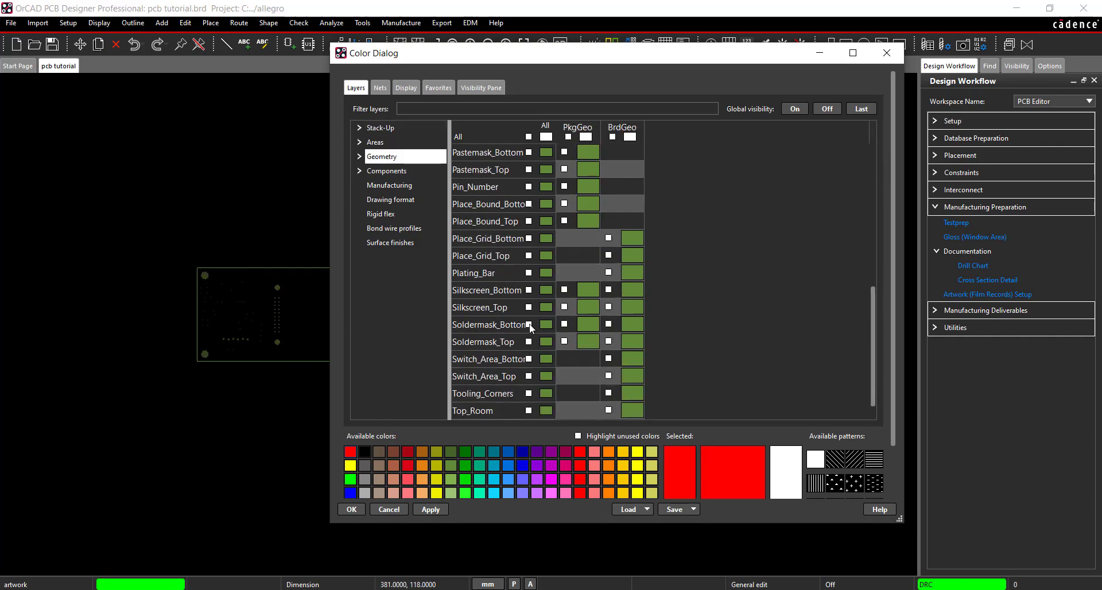
{"action": "left_click", "coordinate": [529, 325]}
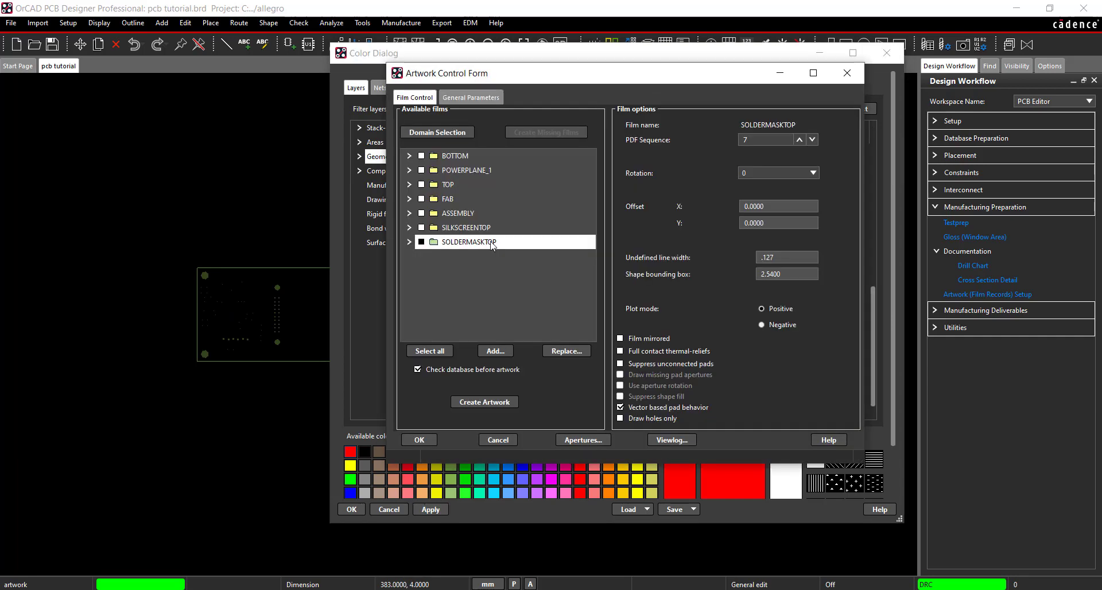
Add a SOLDERMASKBOTTOM film with a .127 undefined line width
{"action": "right_click", "coordinate": [490, 242]}
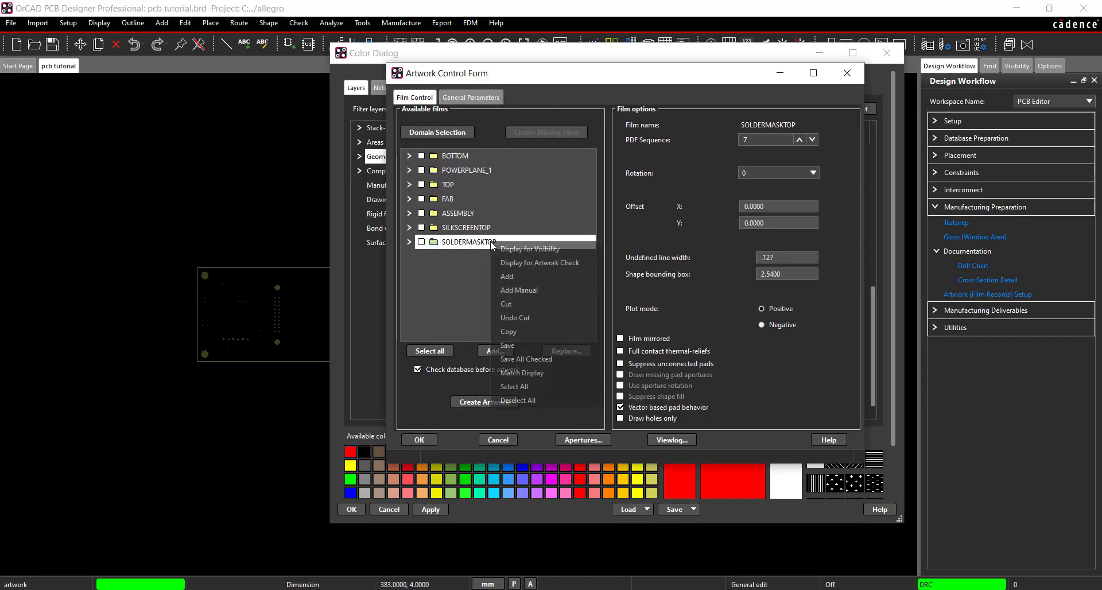
{"action": "left_click", "coordinate": [528, 278]}
{"action": "type", "text": "SOLDERMASKBOTTOM"}
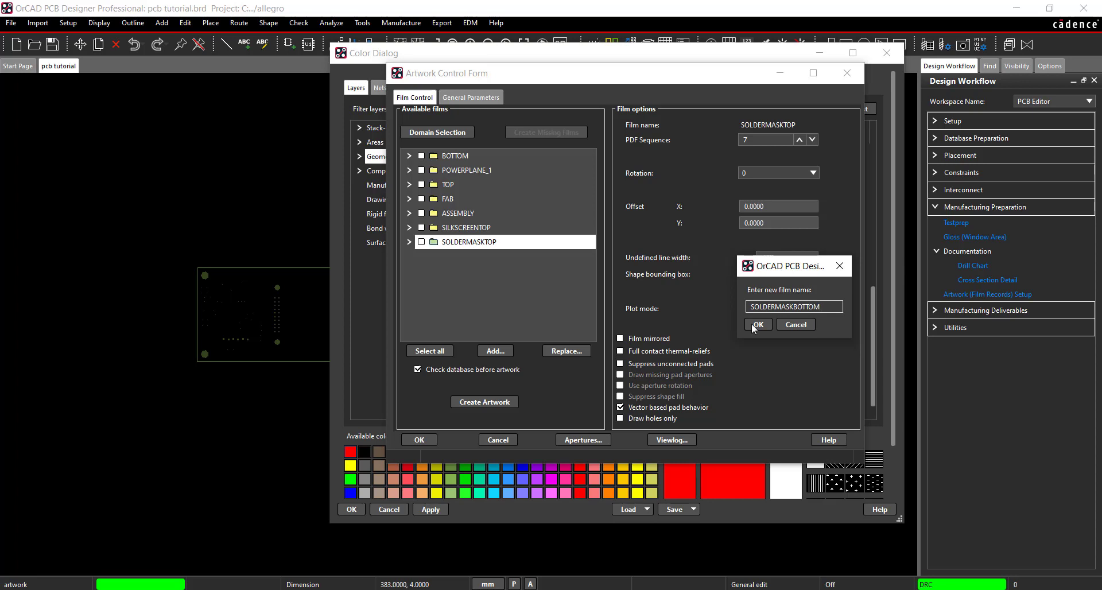
{"action": "left_click", "coordinate": [757, 325]}
{"action": "left_click", "coordinate": [474, 256]}
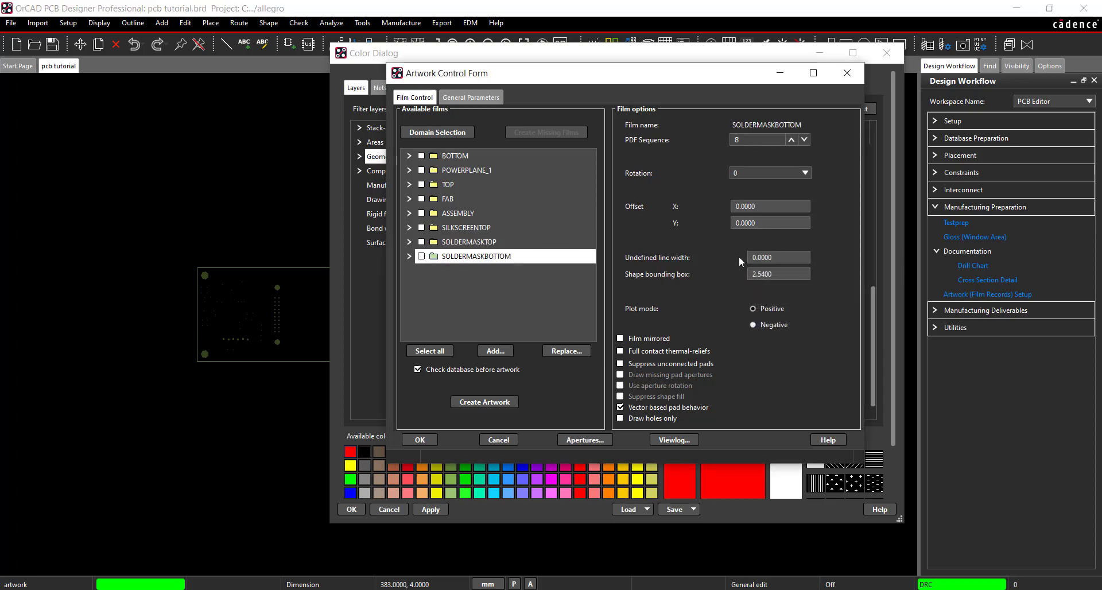
{"action": "double_click", "coordinate": [773, 257]}
{"action": "type", "text": ".127"}
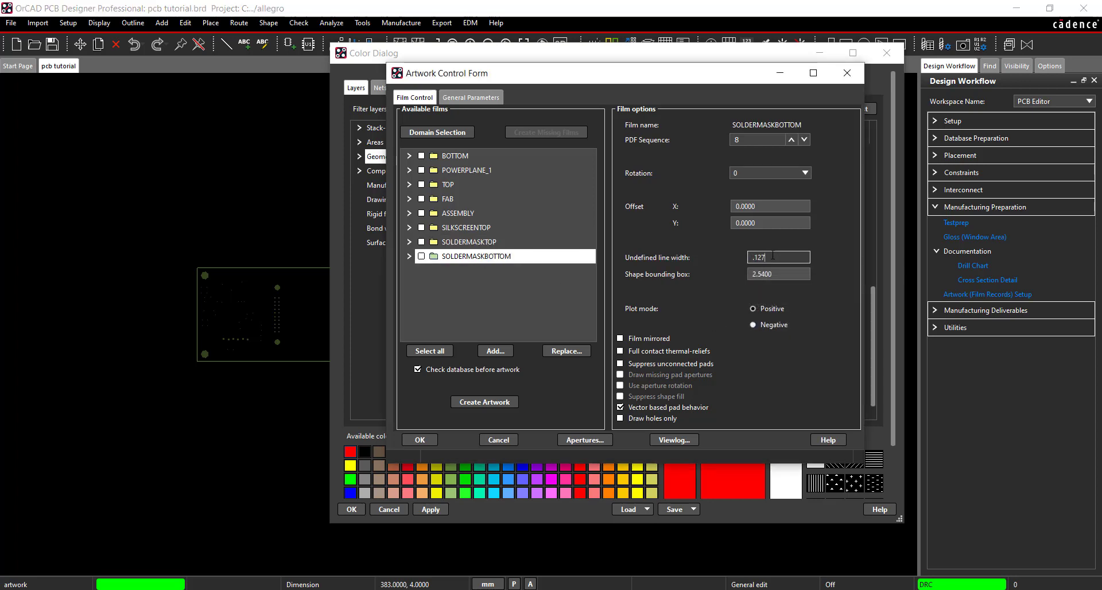
{"action": "key", "text": "Return"}
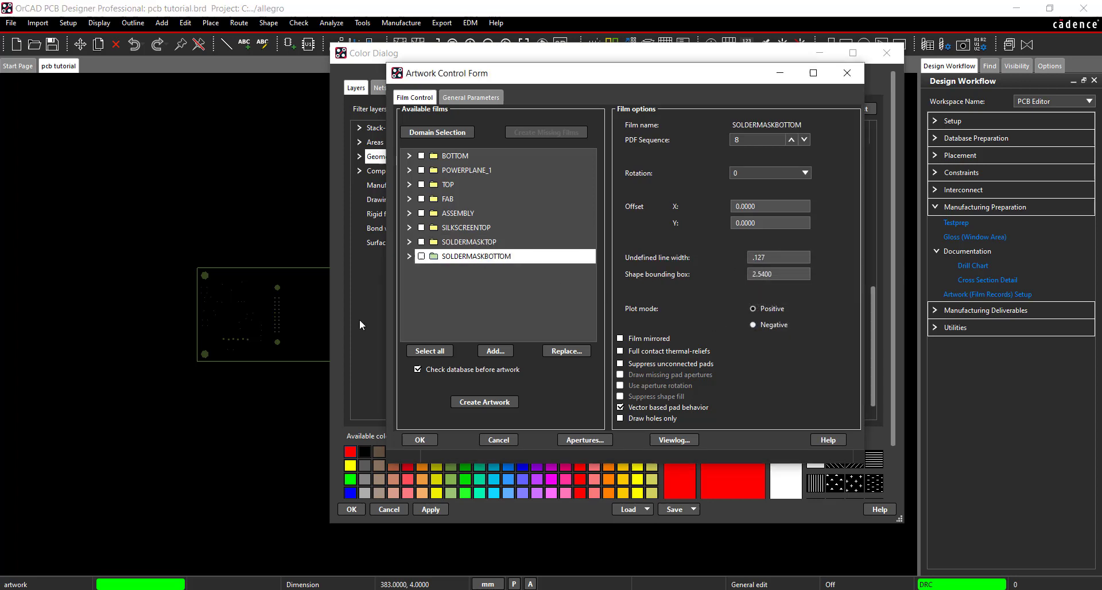
{"action": "left_click", "coordinate": [769, 80]}
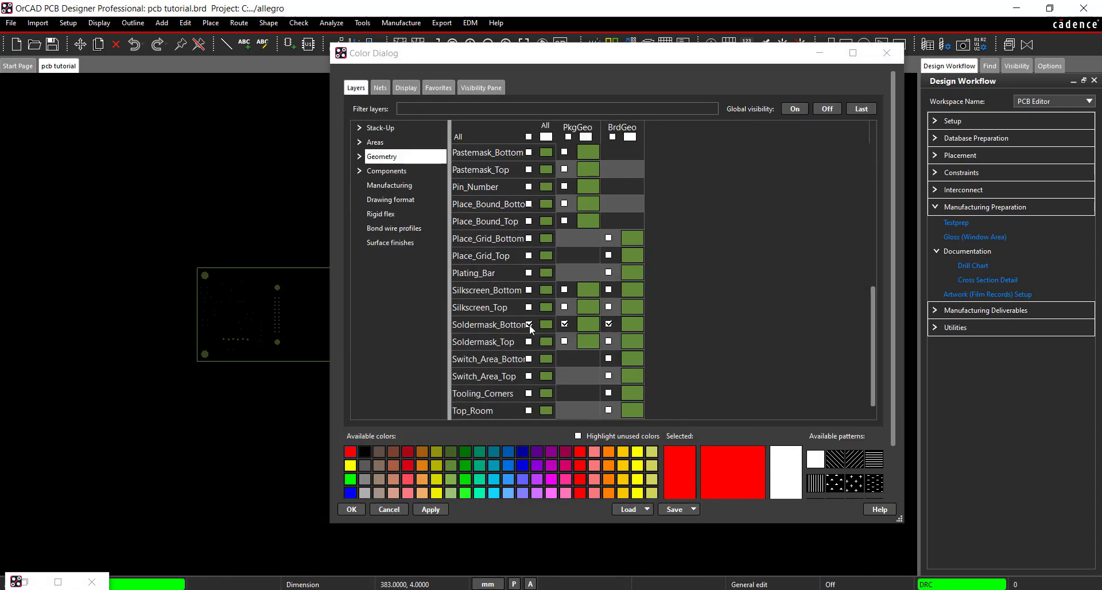
Hide the Soldermask_Bottom layers and show only the Pastemask_Top layers
{"action": "left_click", "coordinate": [528, 325]}
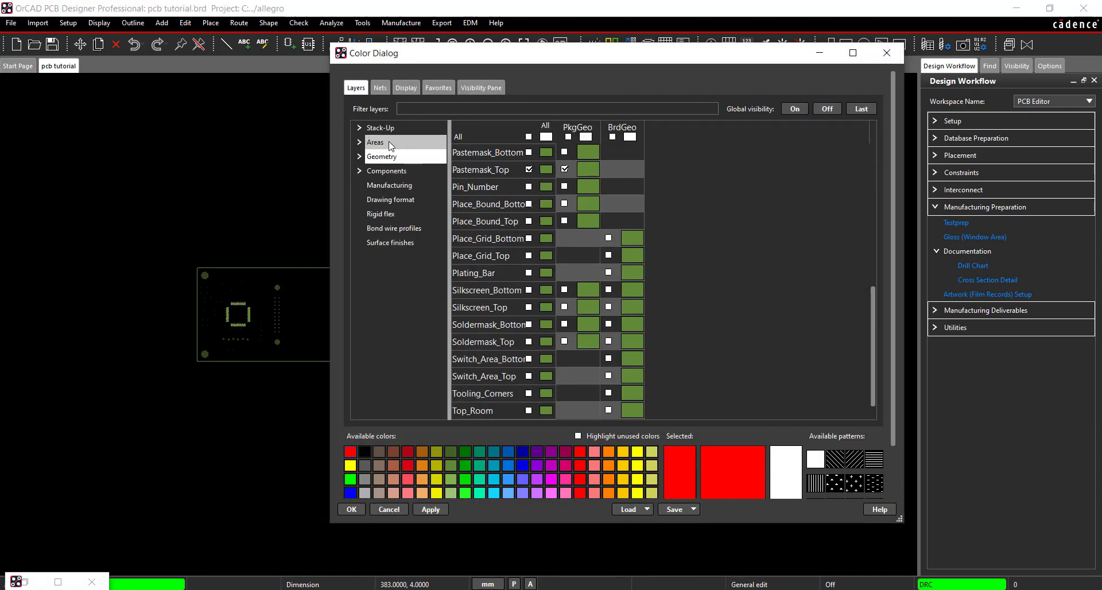
{"action": "left_click", "coordinate": [384, 127]}
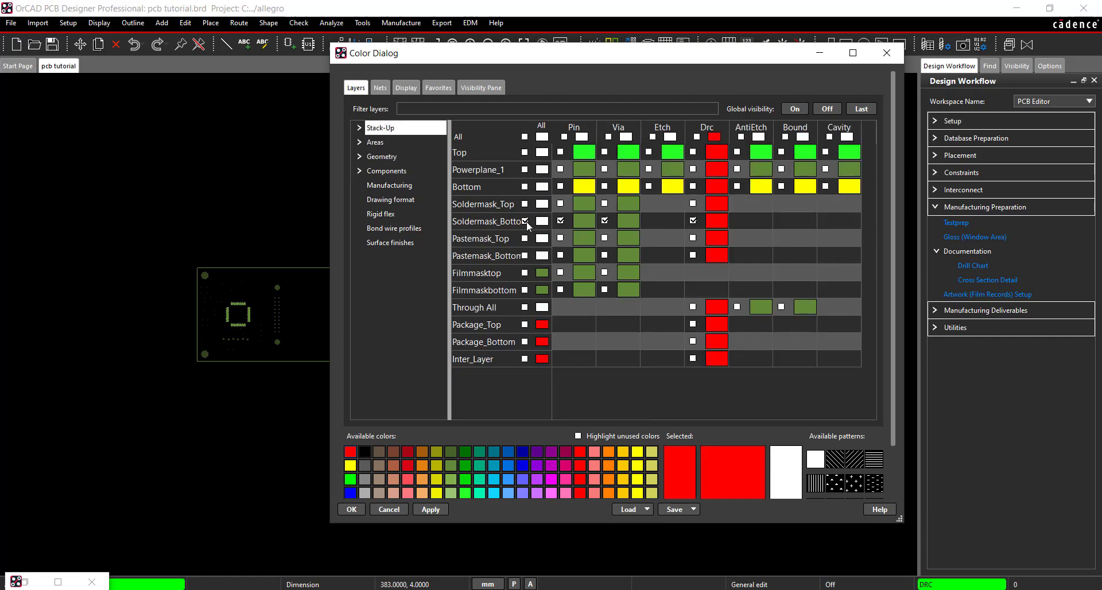
{"action": "left_click", "coordinate": [524, 221]}
{"action": "left_click", "coordinate": [525, 238]}
{"action": "left_click", "coordinate": [437, 510]}
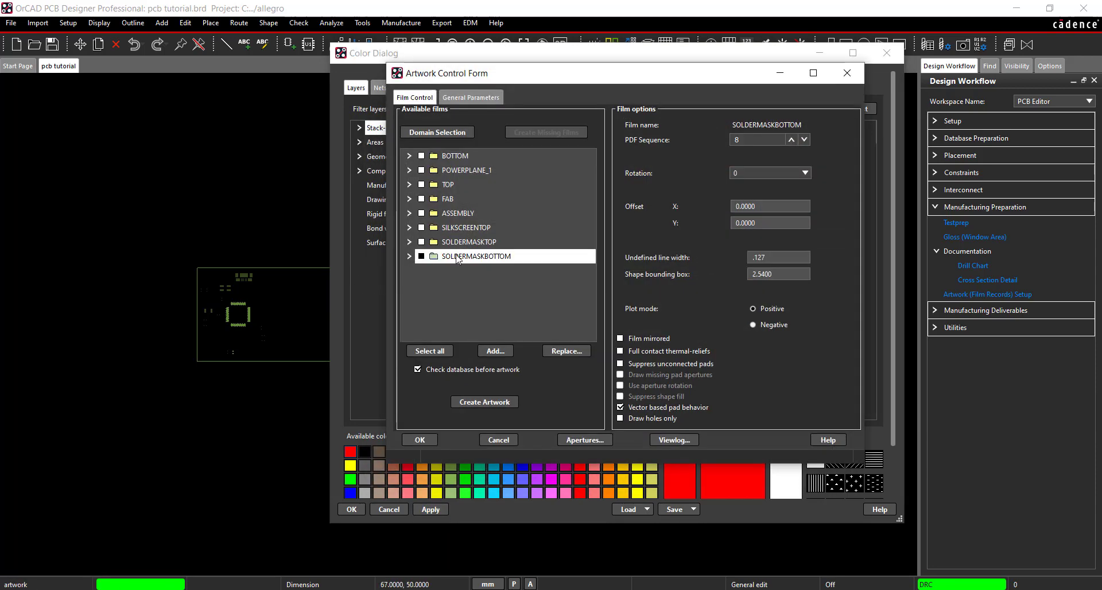
Add a PASTEMASKTOP film with a .127 undefined line width and close the artwork setup
{"action": "right_click", "coordinate": [457, 260]}
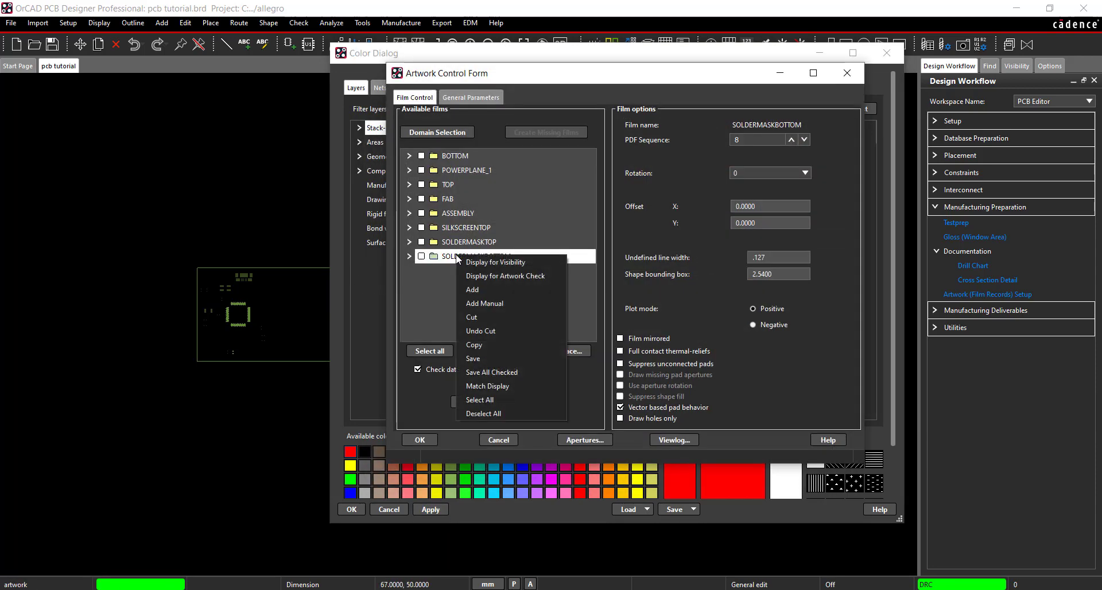
{"action": "left_click", "coordinate": [509, 290]}
{"action": "type", "text": "PASTEMASKTOP"}
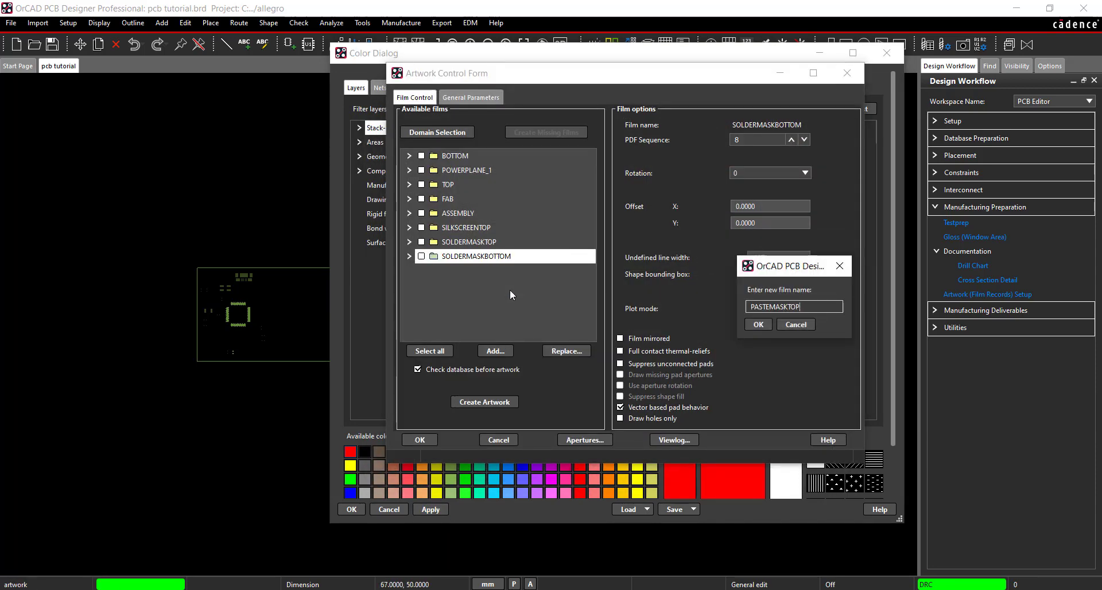
{"action": "left_click", "coordinate": [758, 324]}
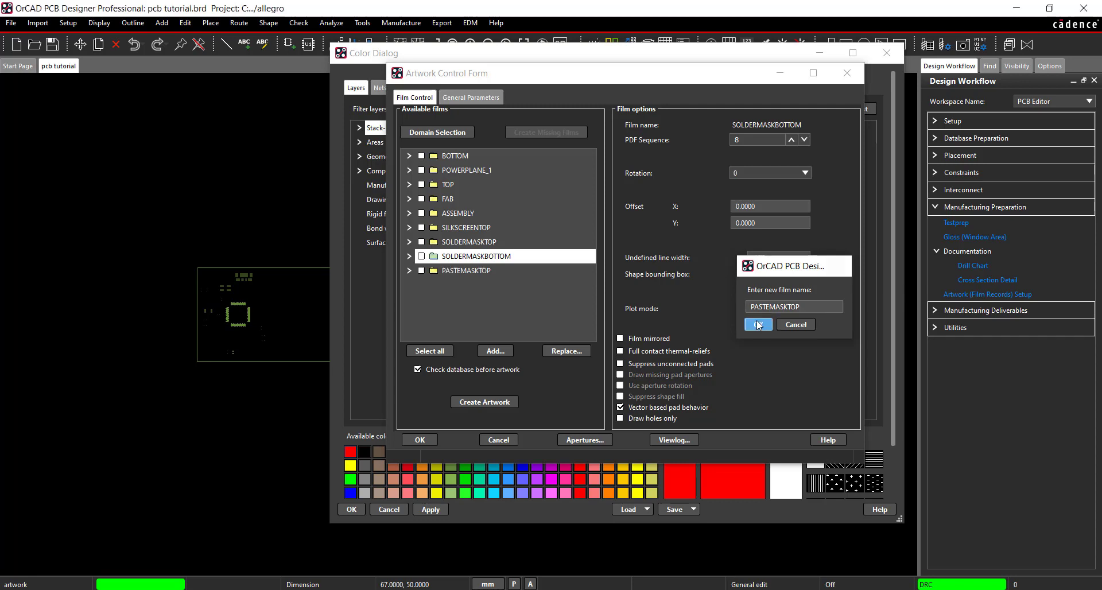
{"action": "left_click", "coordinate": [505, 272]}
{"action": "double_click", "coordinate": [806, 258]}
{"action": "type", "text": ".127"}
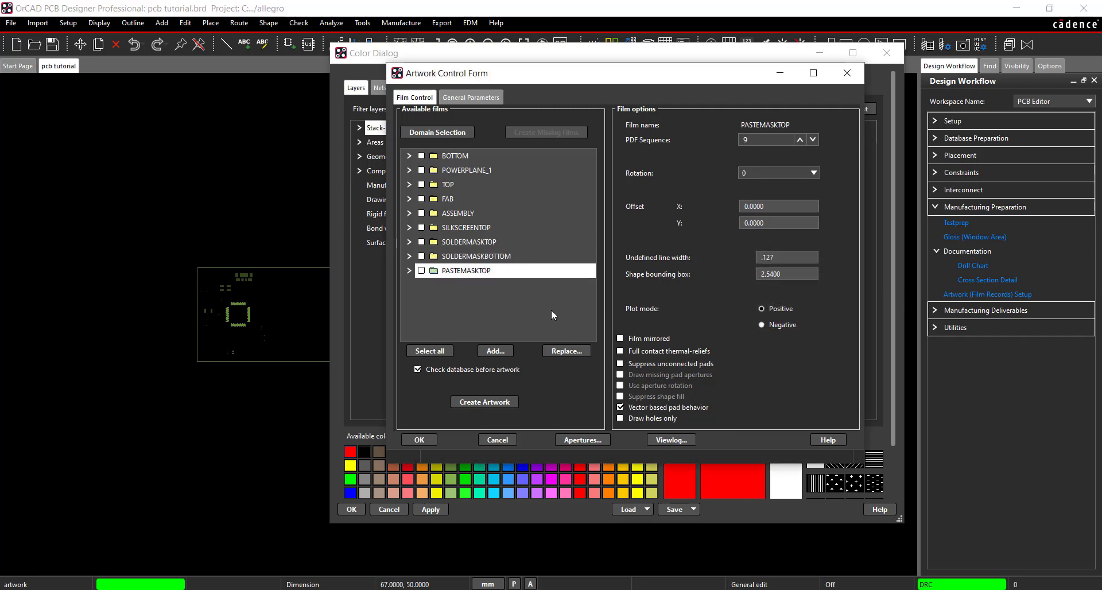
{"action": "left_click", "coordinate": [419, 440]}
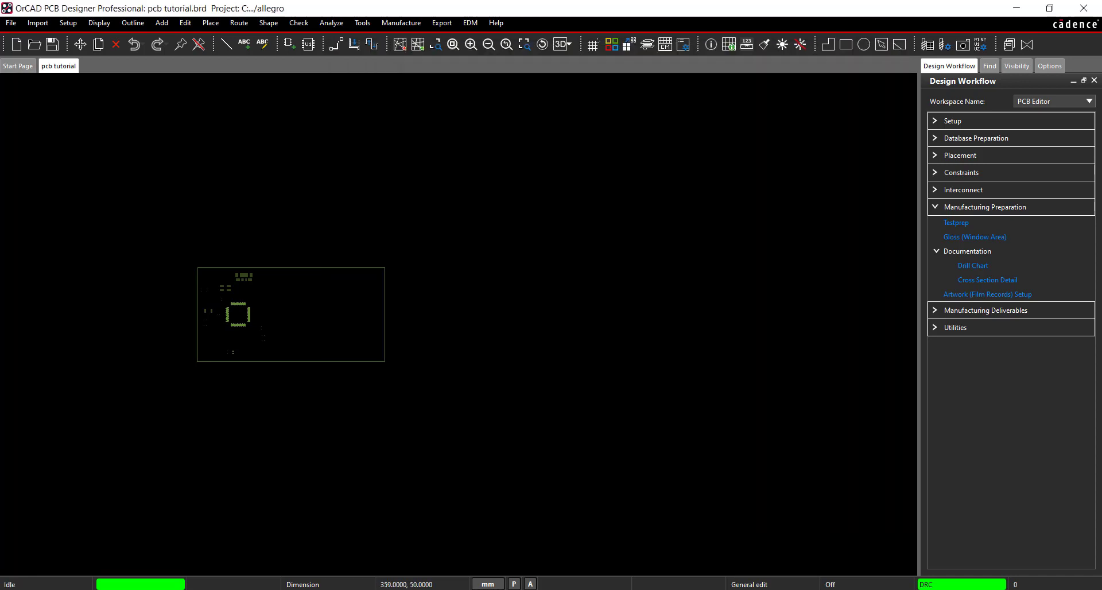
Preview the board as the ASSEMBLY film, then switch the view to the FAB film
{"action": "left_click", "coordinate": [1012, 70]}
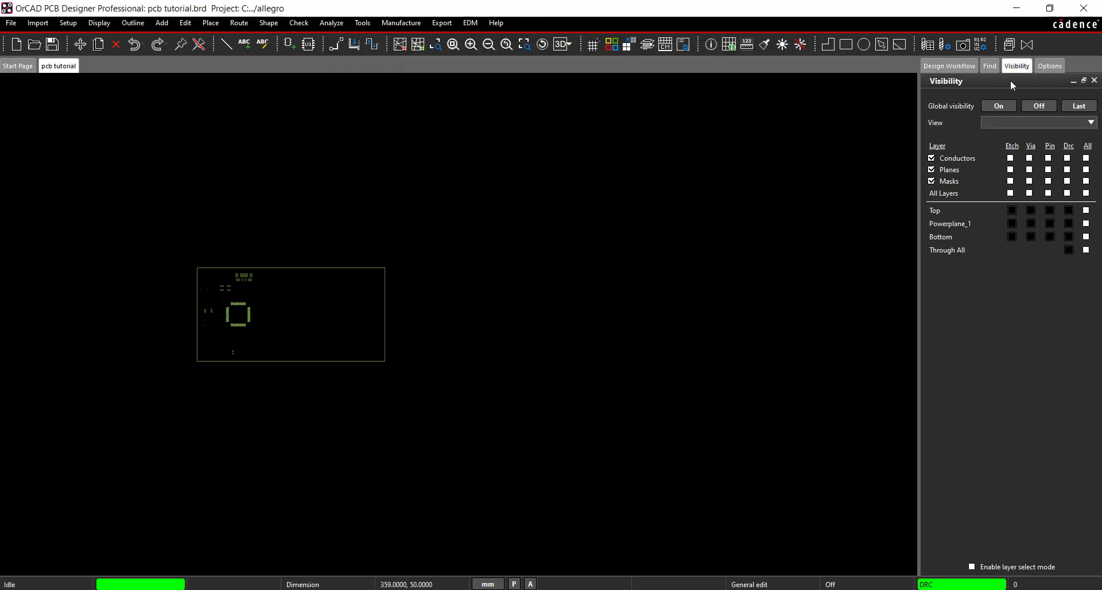
{"action": "left_click", "coordinate": [1014, 123]}
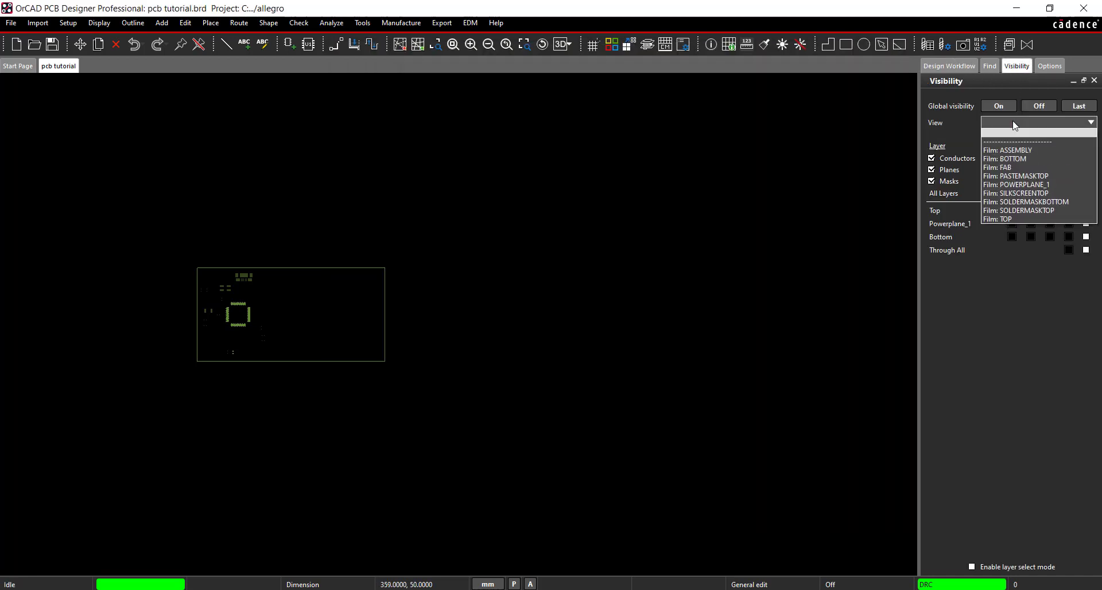
{"action": "left_click", "coordinate": [1022, 151]}
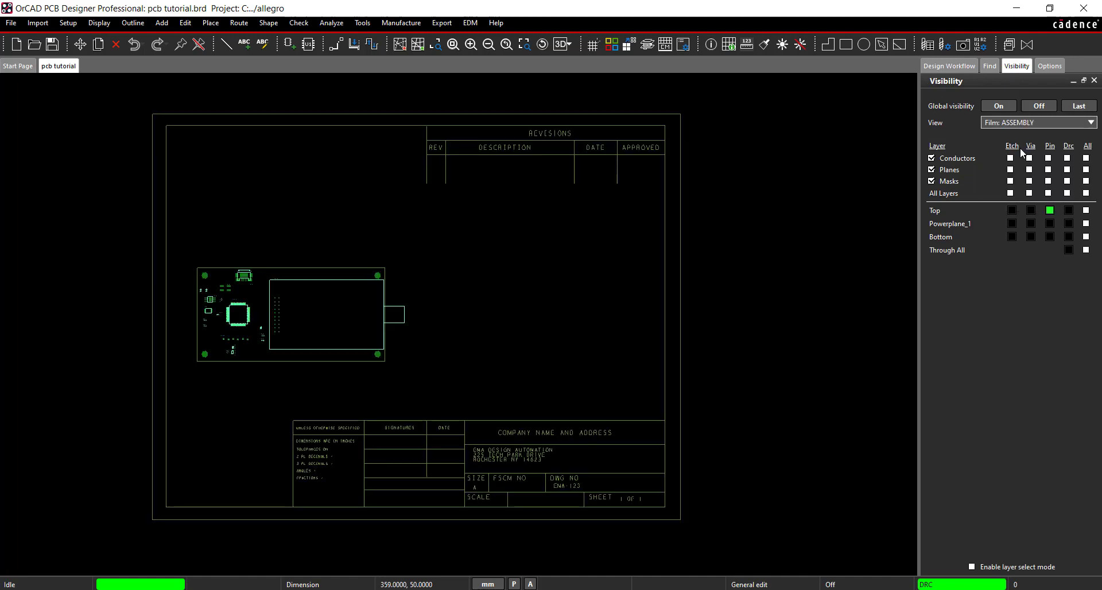
{"action": "left_click", "coordinate": [1006, 122]}
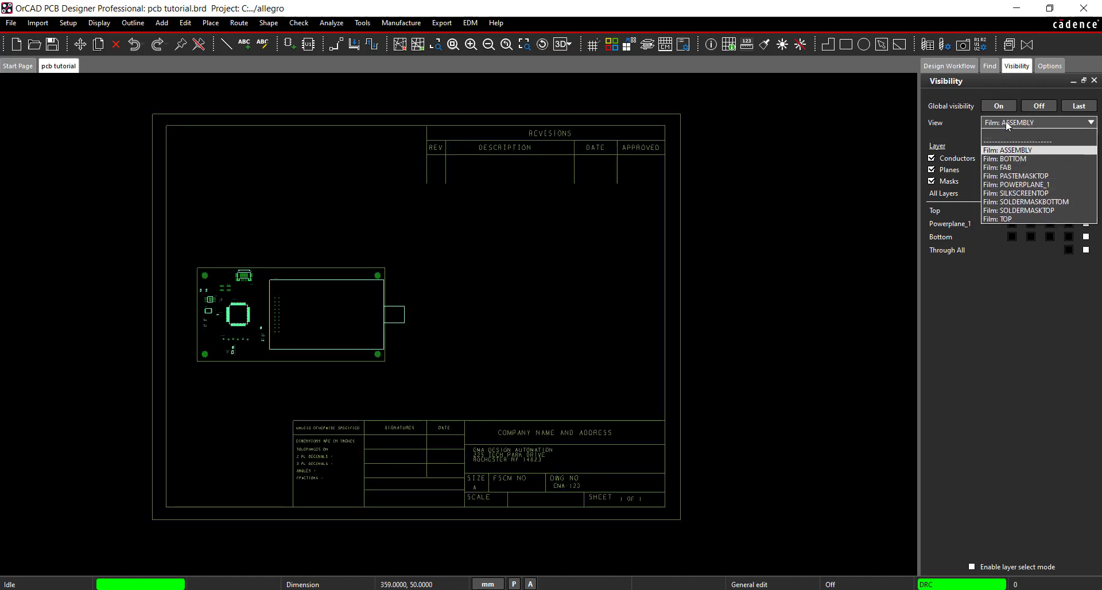
{"action": "left_click", "coordinate": [1011, 168]}
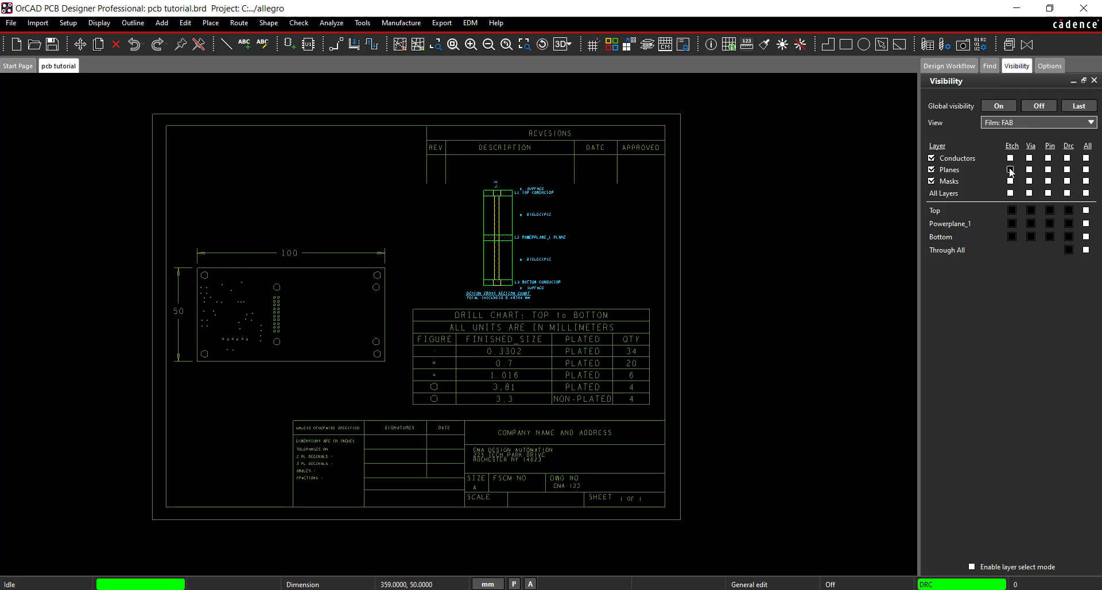